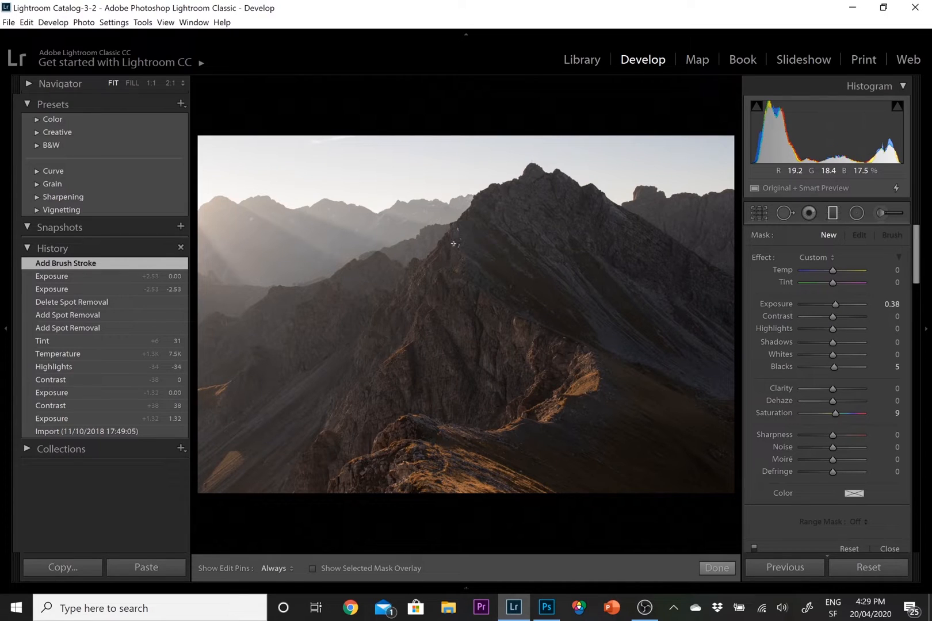
Step: Add a graduated filter below the photo so it covers the whole image, with exposure 1.57 and saturation 41
left_click_drag(452, 237, 422, 533)
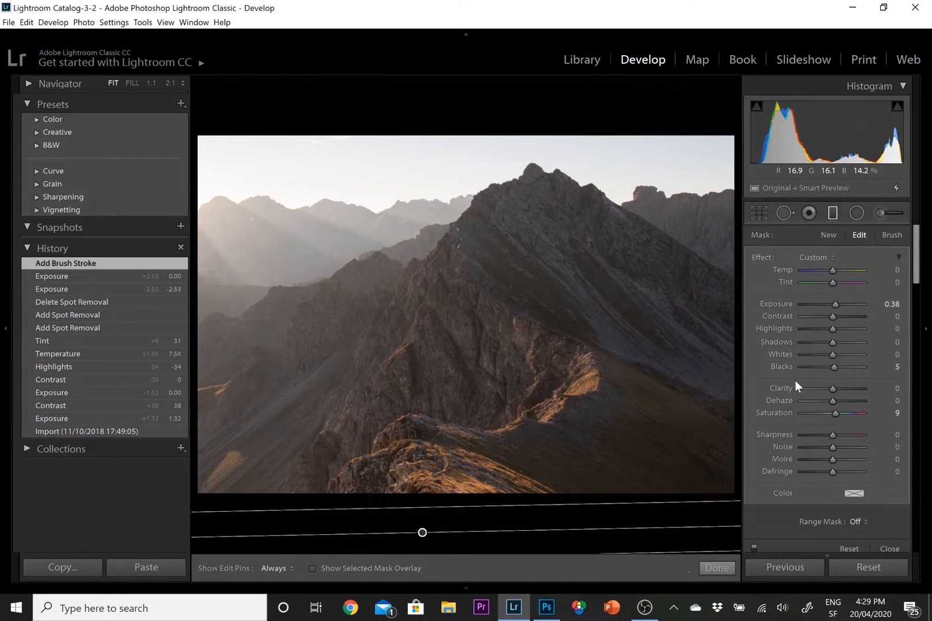
mouse_move(834, 306)
left_mouse_down()
mouse_move(865, 306)
mouse_move(834, 313)
mouse_move(843, 321)
left_mouse_up()
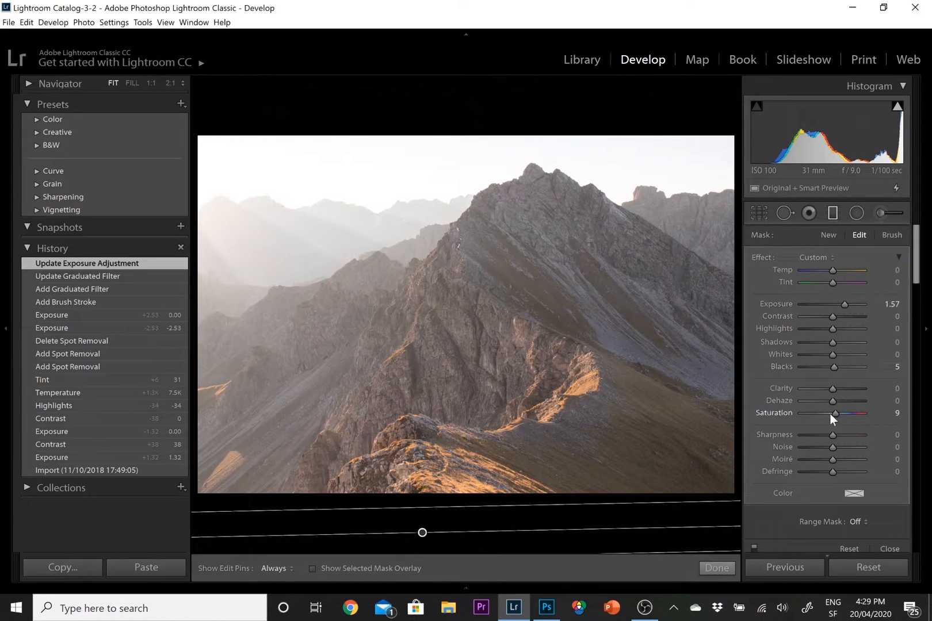
mouse_move(836, 416)
left_mouse_down()
mouse_move(855, 416)
mouse_move(845, 421)
left_mouse_up()
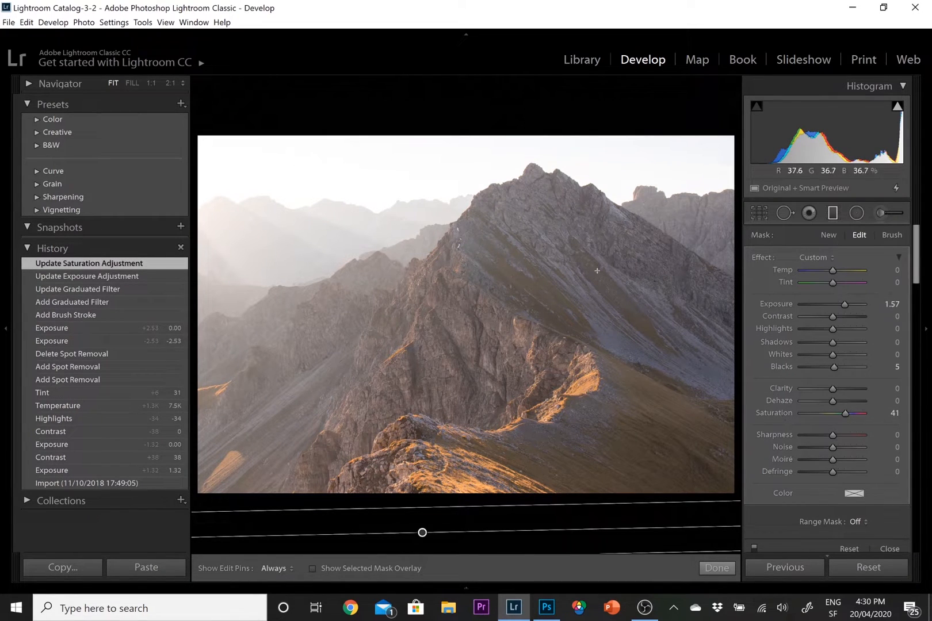
scroll(917, 262, "down", 5)
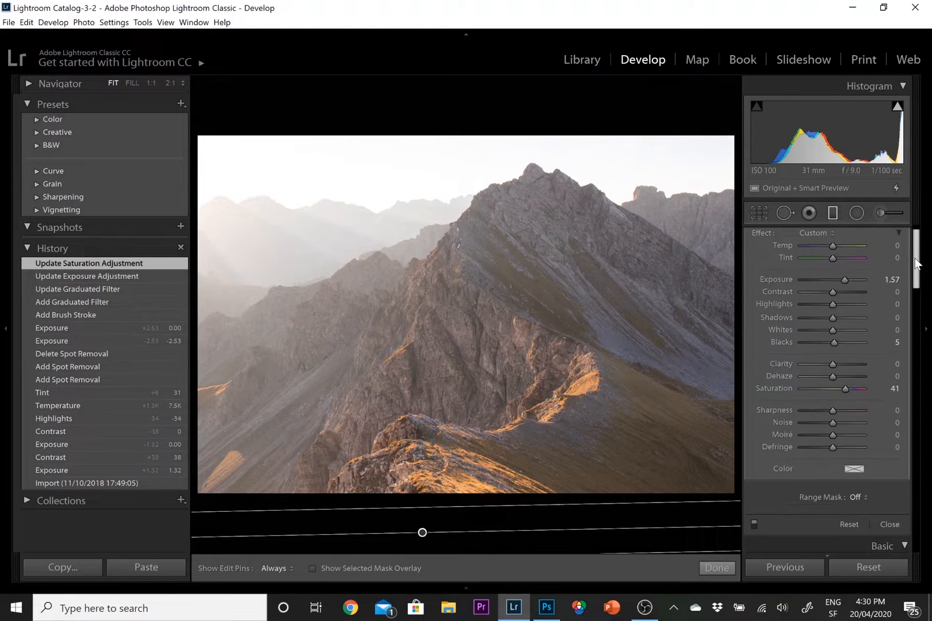
scroll(921, 246, "up", 5)
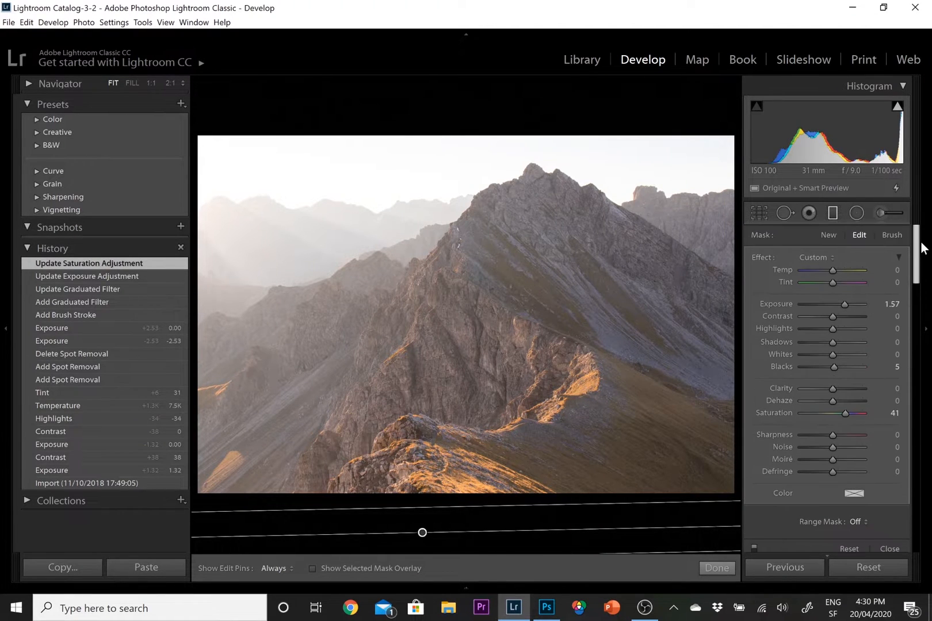
Step: Set the graduated filter's range mask to Luminance and show its luminance mask
scroll(918, 270, "down", 5)
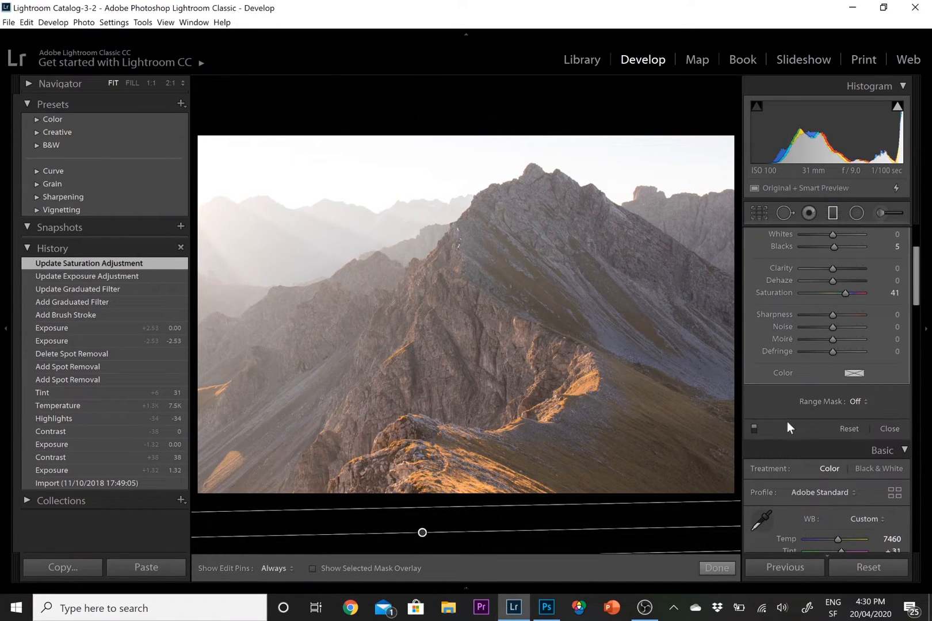
left_click(861, 400)
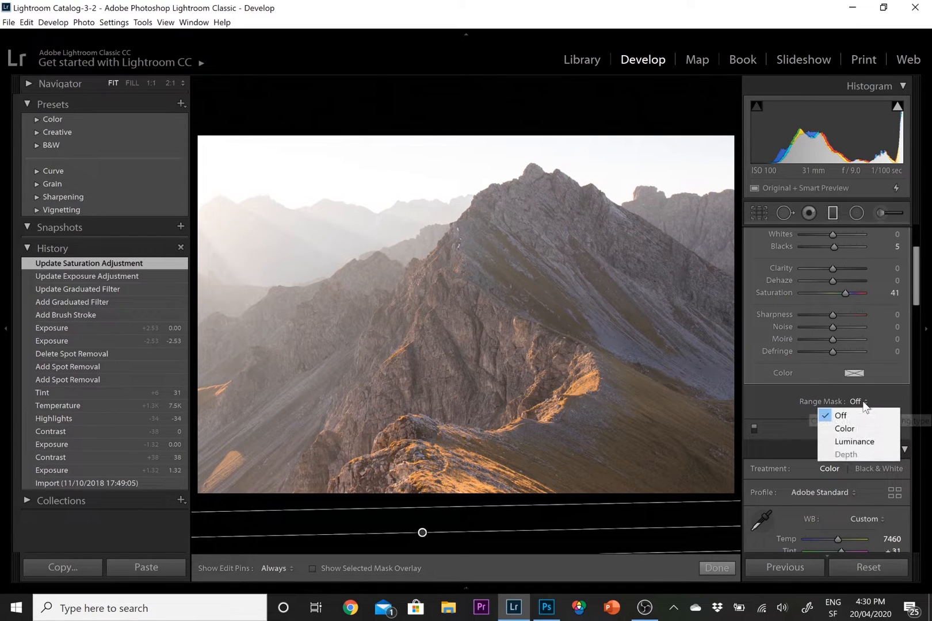
left_click(854, 442)
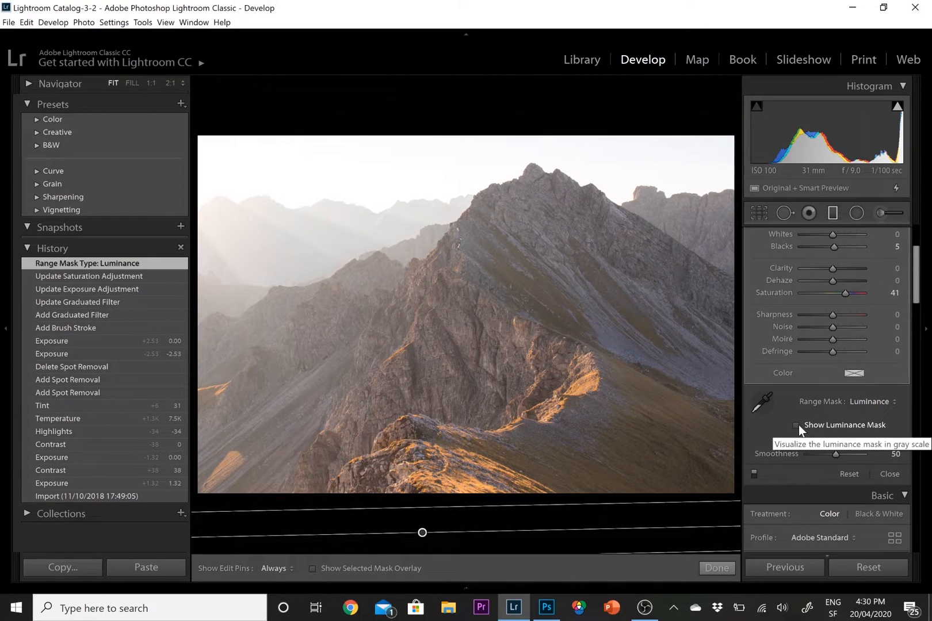
left_click(797, 425)
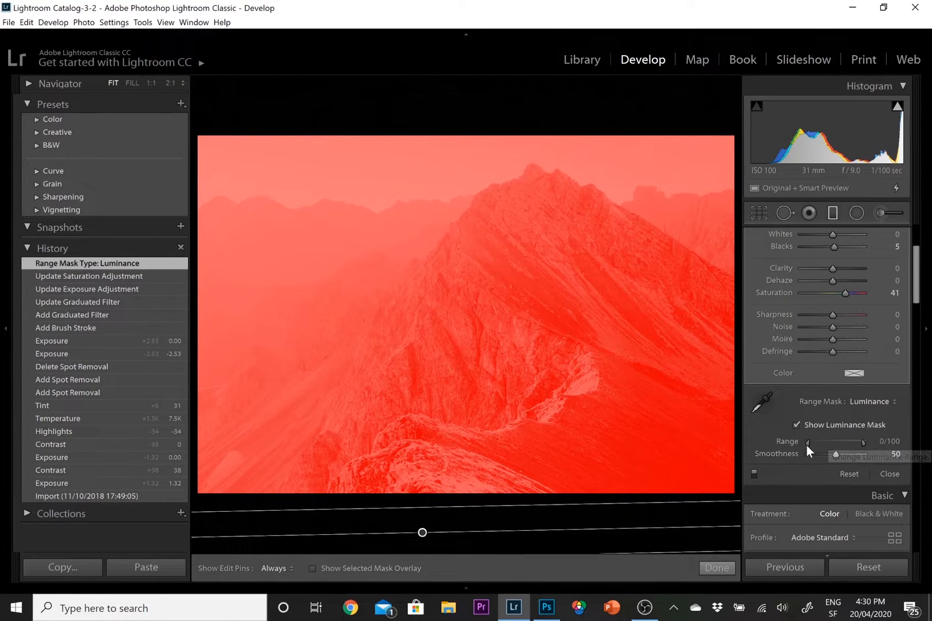
Step: Try luminance ranges of 48/100 and 0/86 on the graduated filter, and set the range to 0/43
left_click_drag(807, 445, 832, 441)
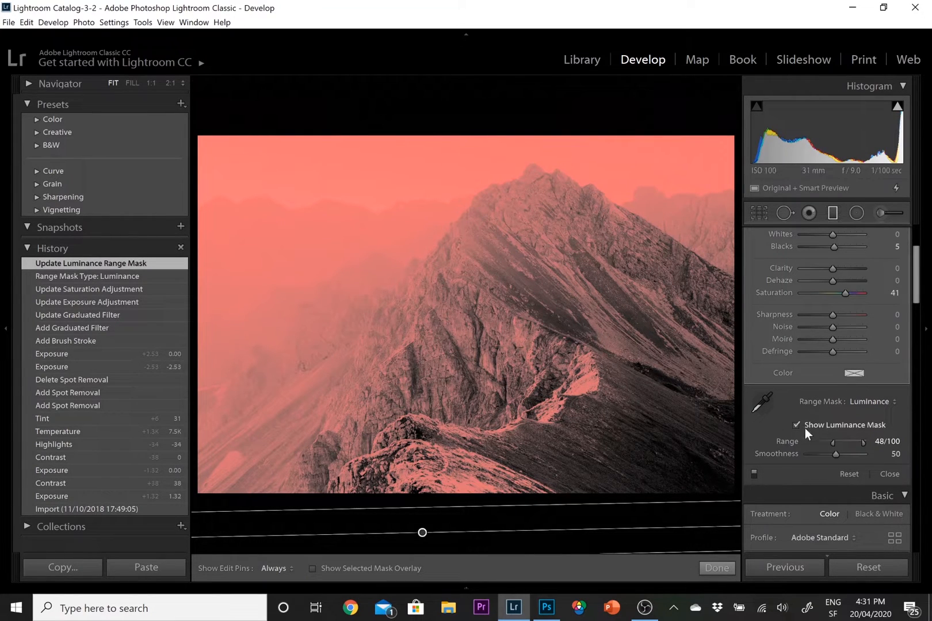
left_click_drag(832, 441, 772, 446)
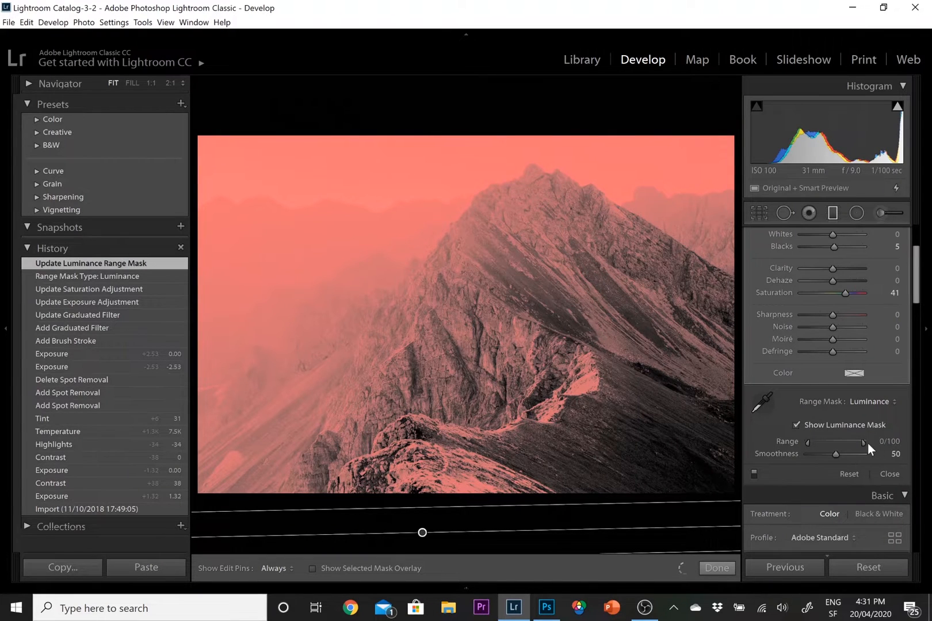
left_click_drag(865, 443, 854, 444)
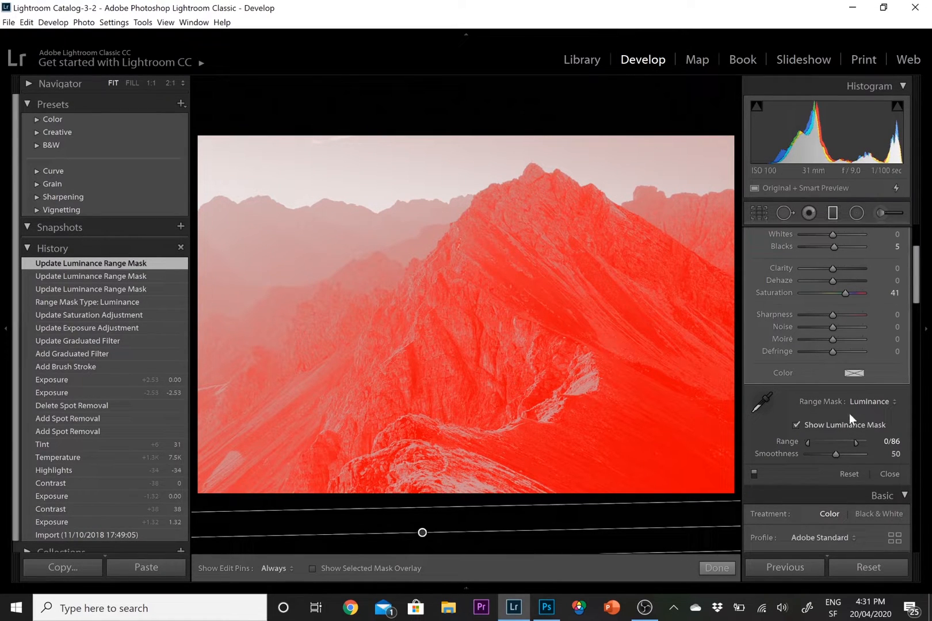
left_click_drag(856, 442, 832, 447)
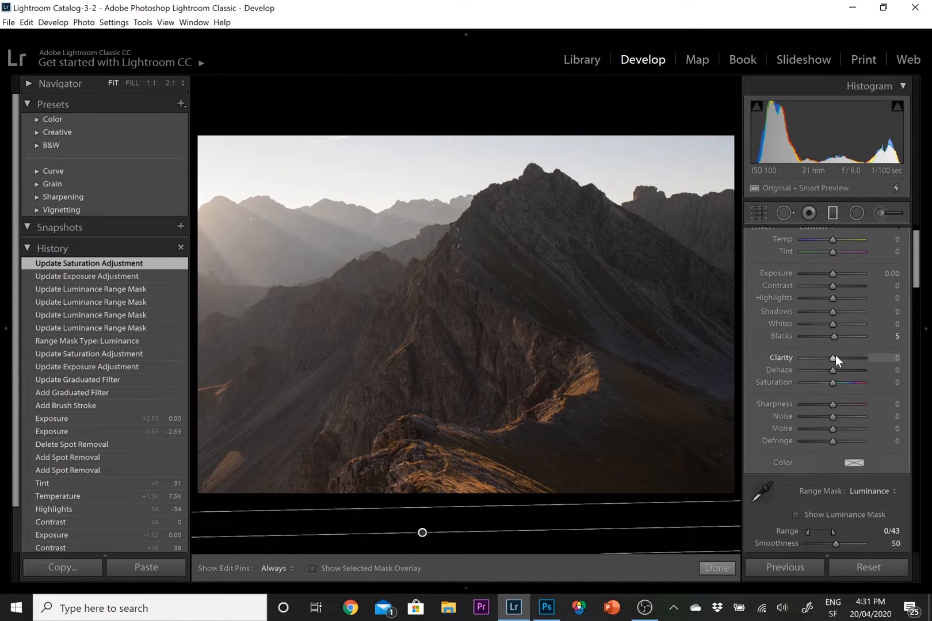
Step: Set the filter's shadows to -2, contrast to 17 and blacks to -5, trying blacks at -100 in between
left_click_drag(834, 339, 832, 339)
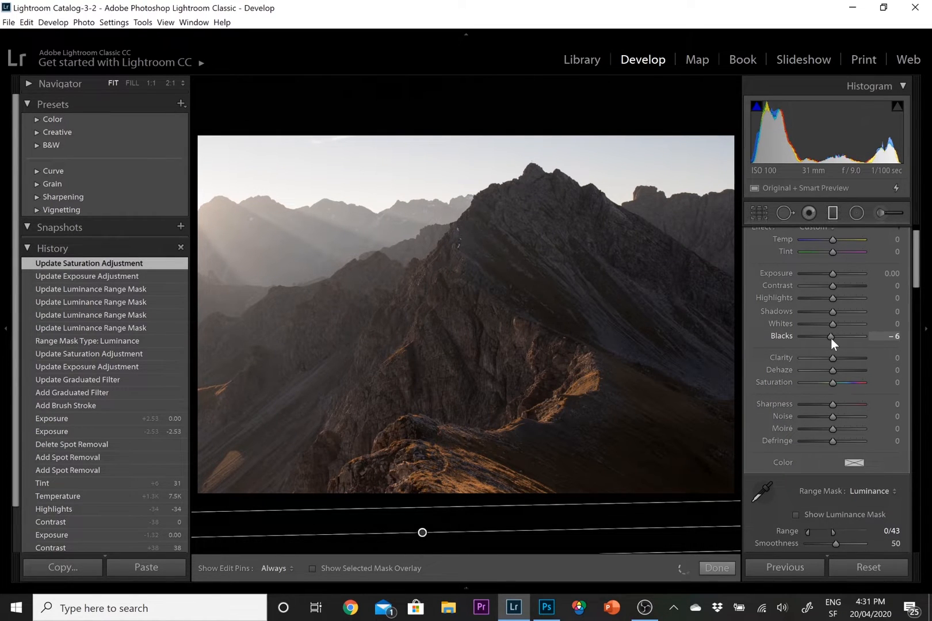
left_click(833, 315)
left_click_drag(833, 314, 832, 314)
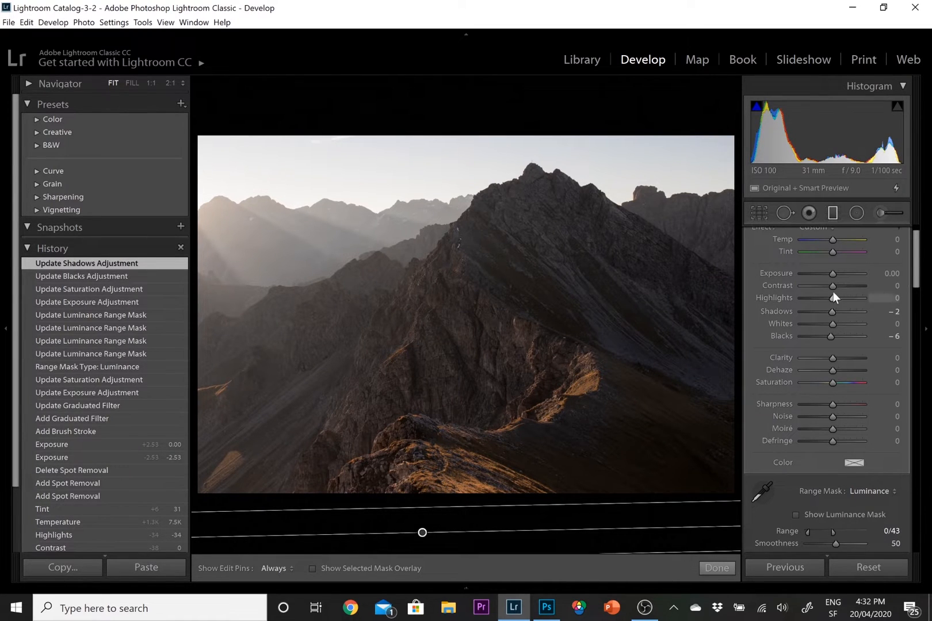
left_click_drag(832, 288, 837, 289)
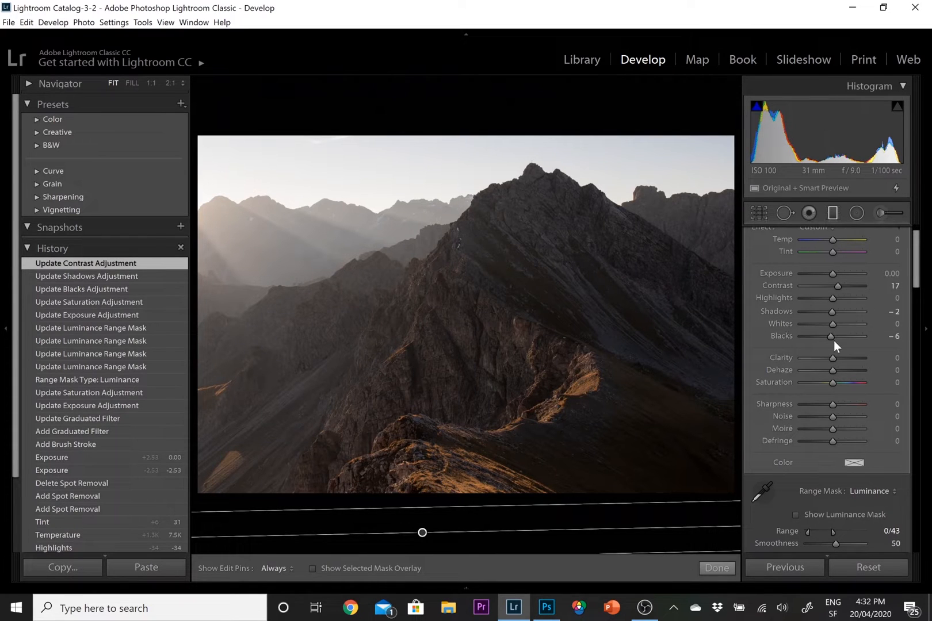
left_click_drag(831, 336, 789, 346)
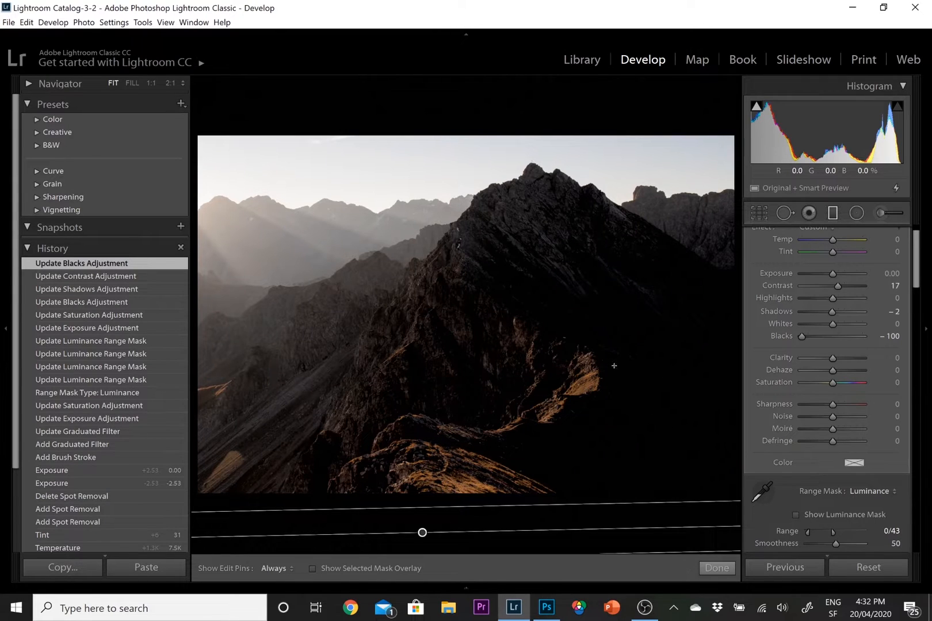
left_click_drag(802, 335, 830, 336)
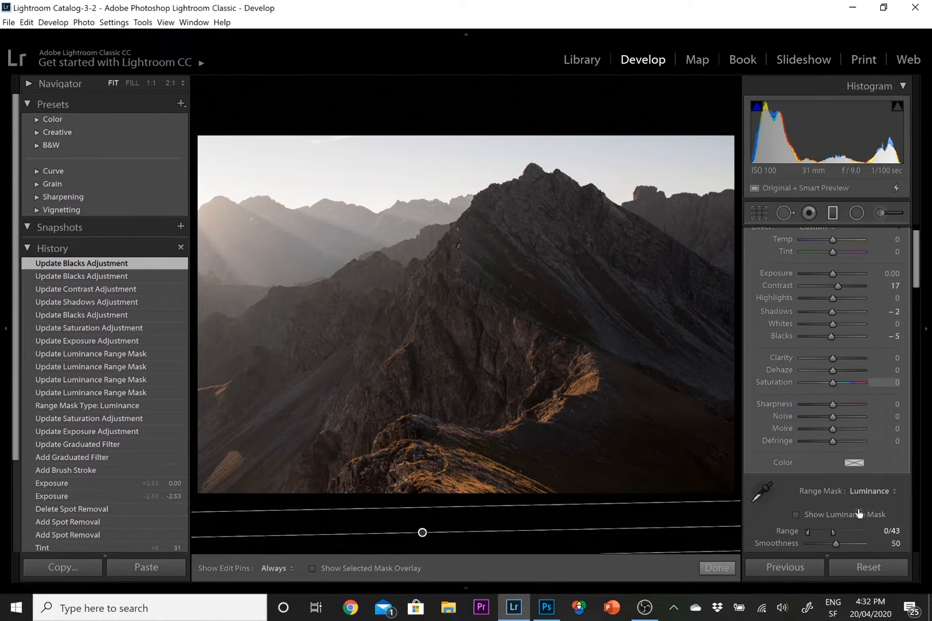
Step: Restrict the filter to the bright areas with a luminance range of 65/100, using the mask display as a guide
left_click_drag(832, 532, 882, 532)
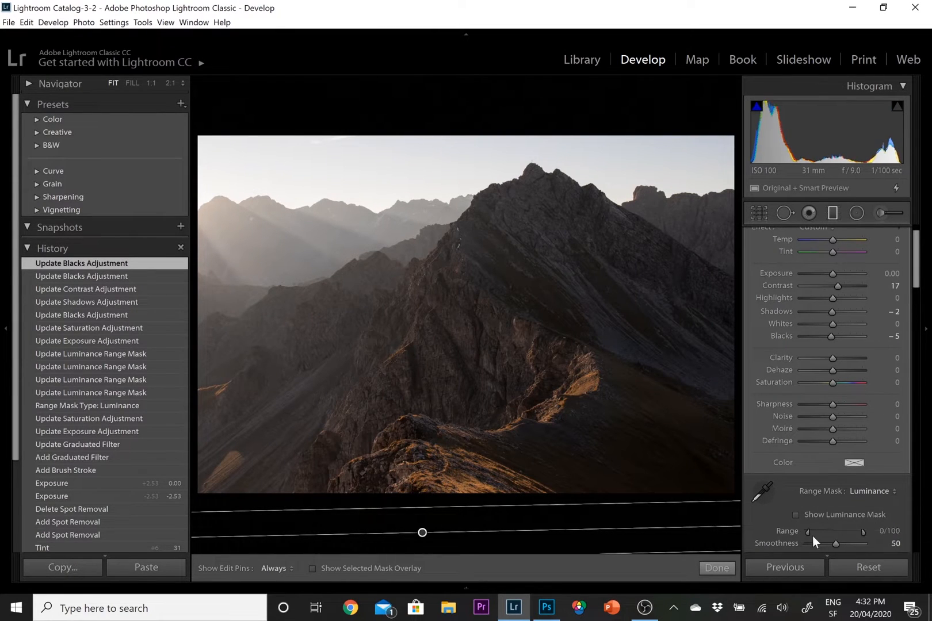
left_click(796, 515)
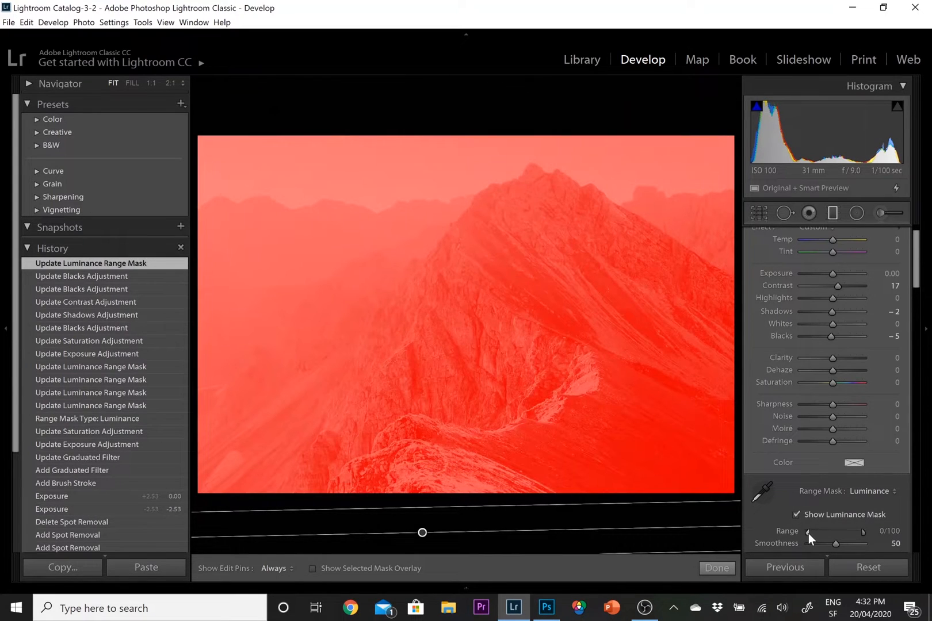
left_click_drag(807, 533, 841, 536)
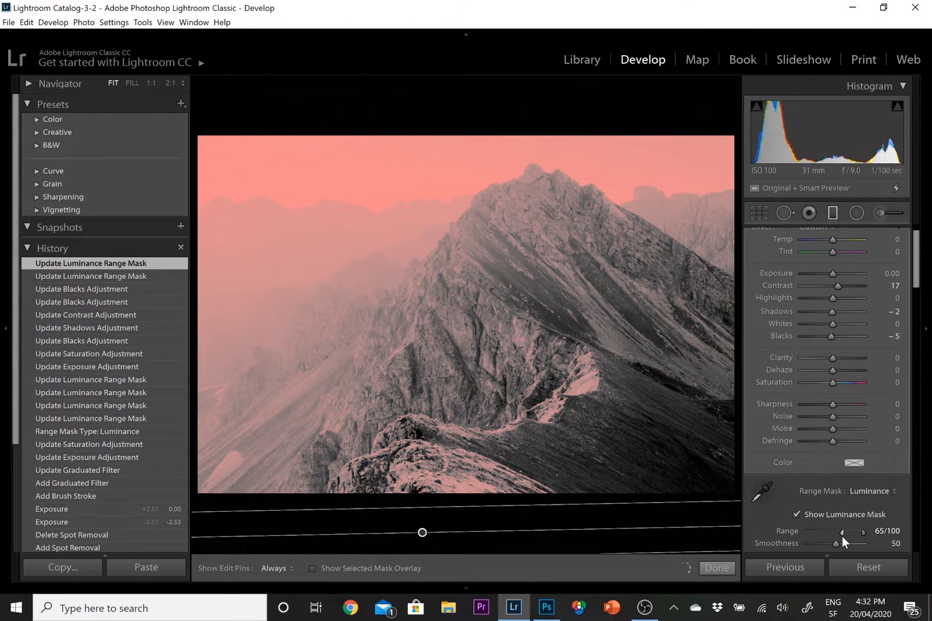
left_click(796, 513)
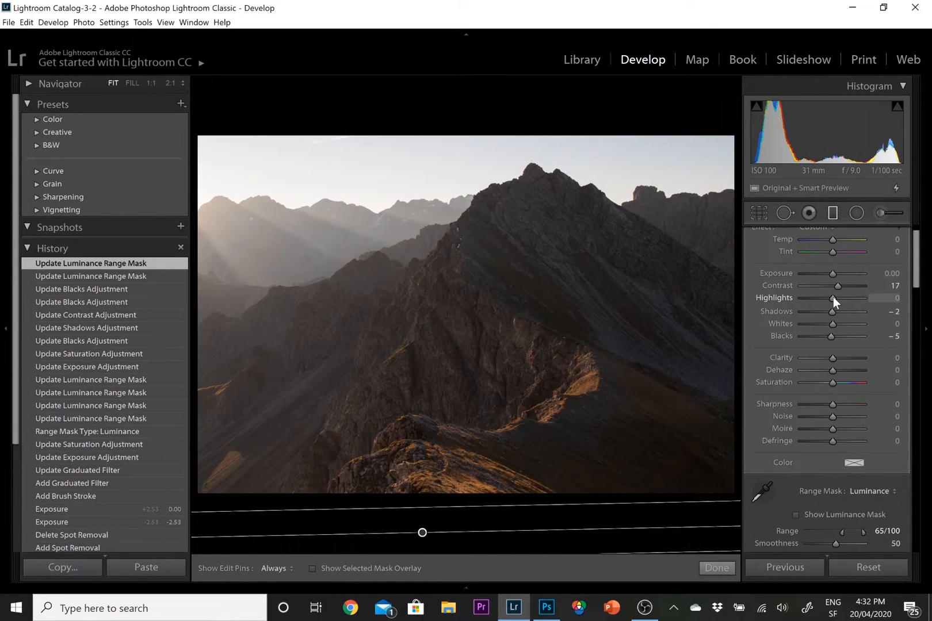
Step: Adjust the bright areas with highlights -68, saturation 19, temperature 20, tint 3 and dehaze 14
left_click_drag(832, 297, 811, 304)
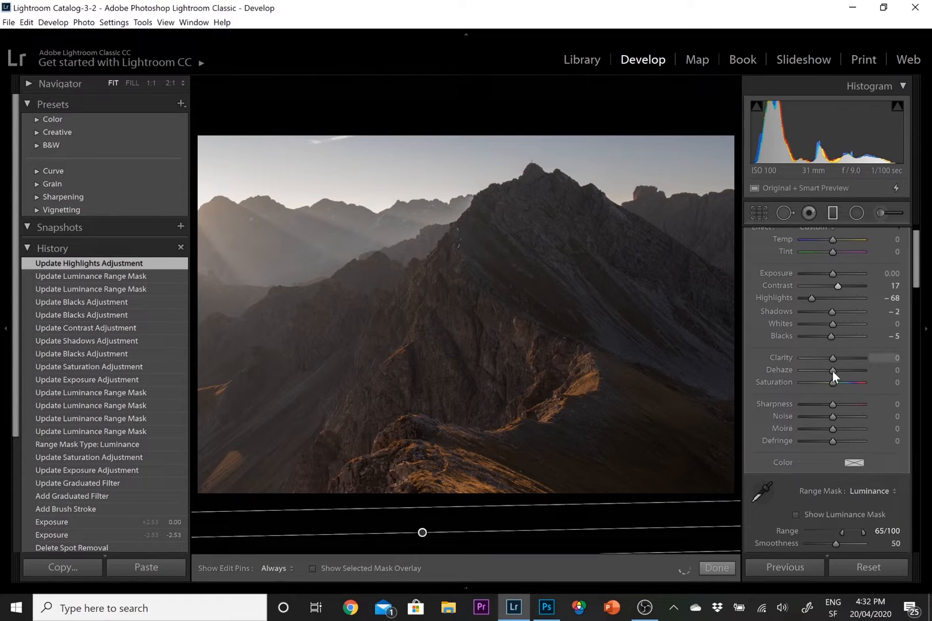
left_click_drag(833, 386, 836, 386)
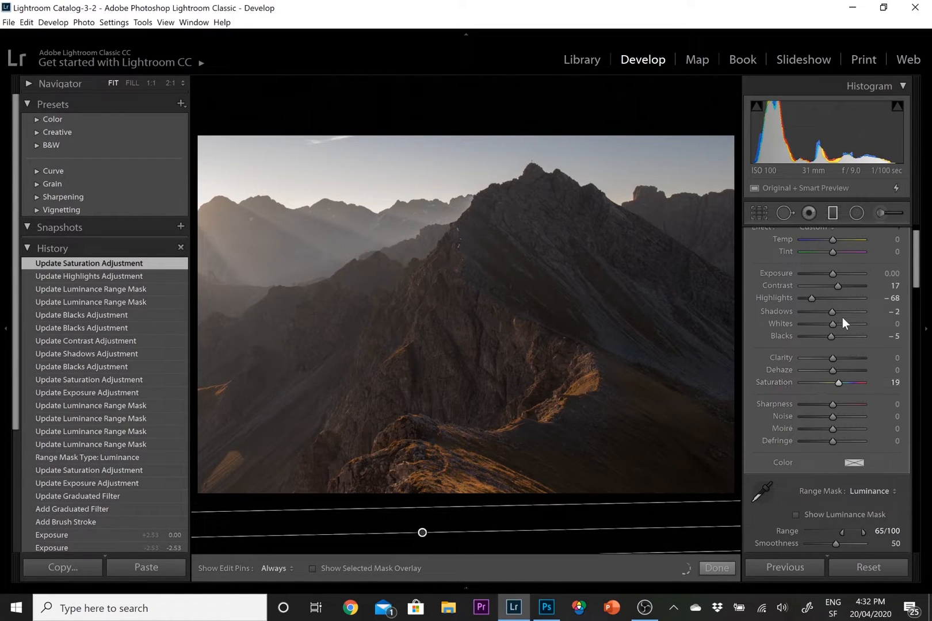
left_click_drag(830, 236, 833, 253)
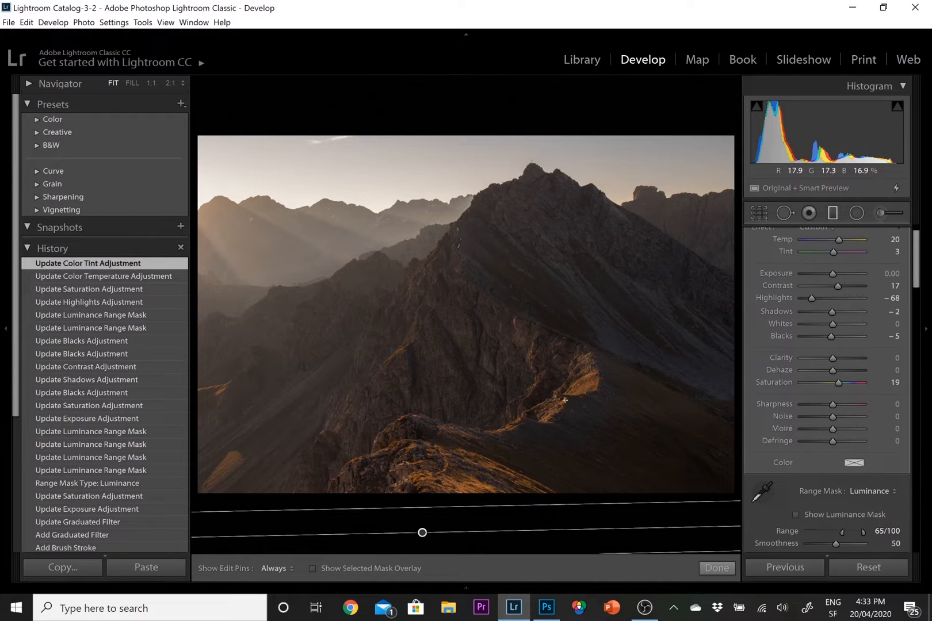
left_click_drag(832, 370, 837, 371)
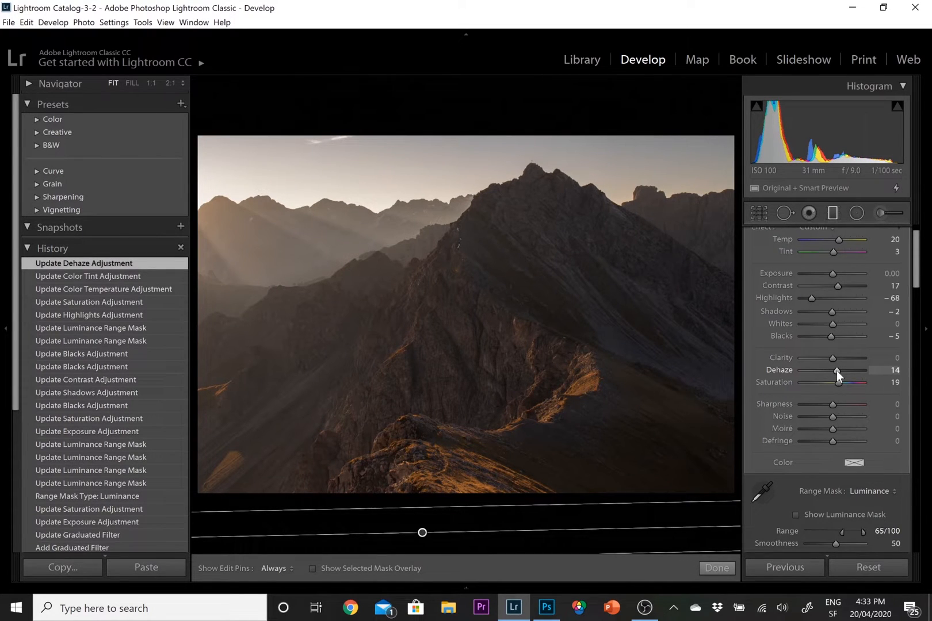
Step: Delete the graduated filter and the existing brush adjustment on the sunlit ridge
left_click(421, 534)
key("Delete")
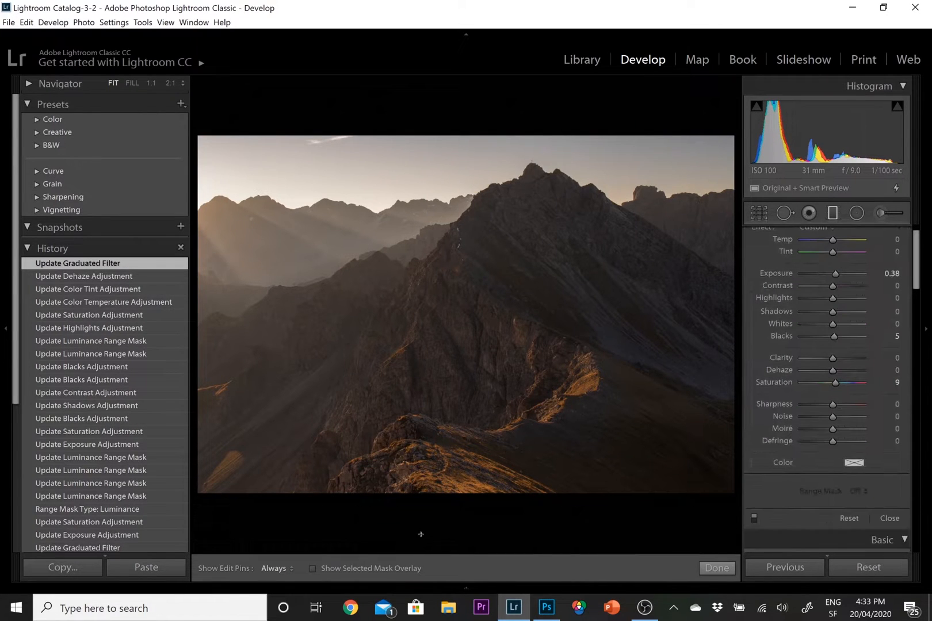
left_click(884, 215)
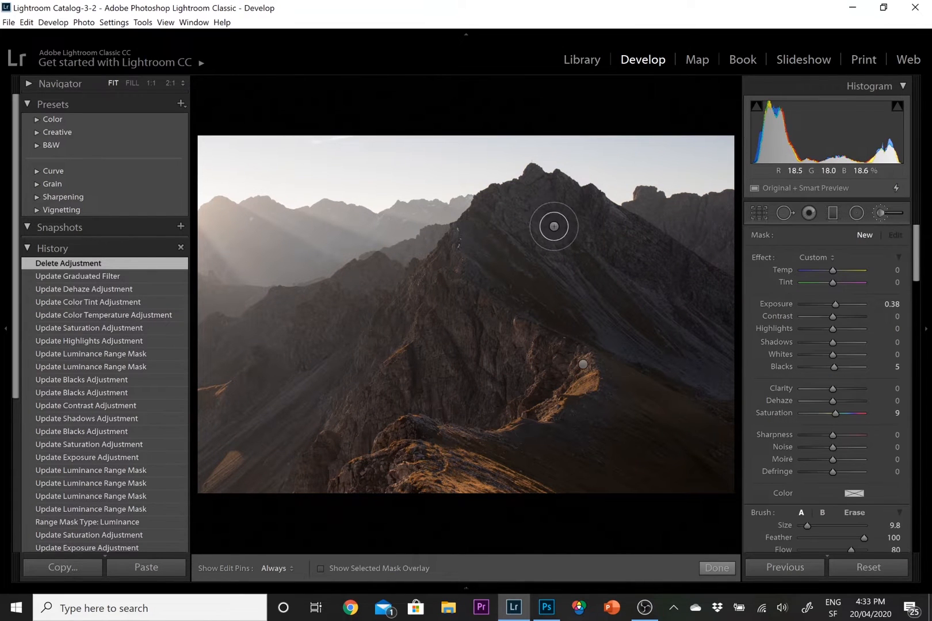
left_click(583, 364)
key("Delete")
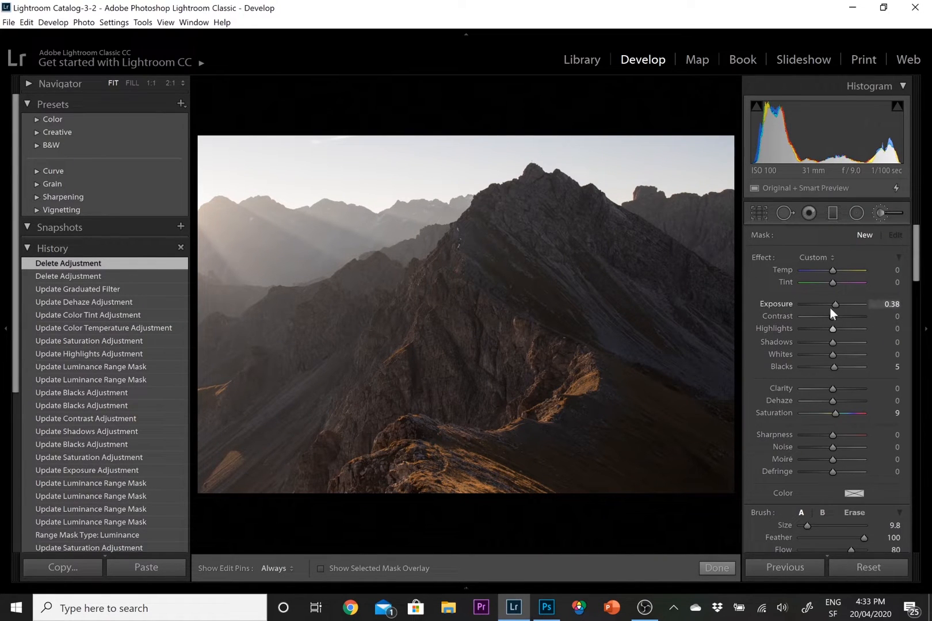
Step: Paint over the sunlit ridge and its rock face with an adjustment brush using exposure 1.35, clarity 12 and saturation 39
left_click_drag(833, 307, 843, 306)
left_click_drag(830, 411, 840, 413)
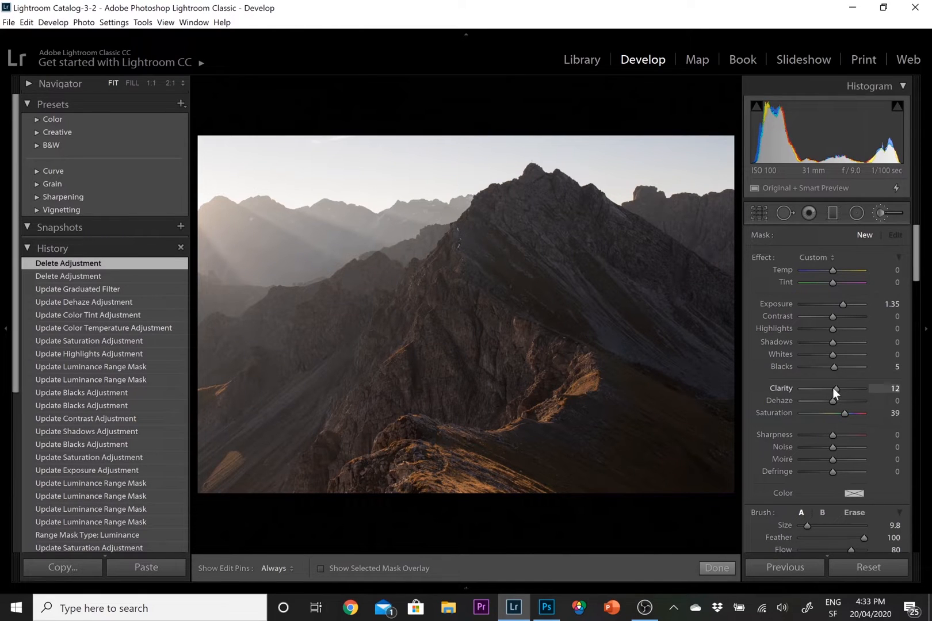
left_click_drag(917, 259, 916, 288)
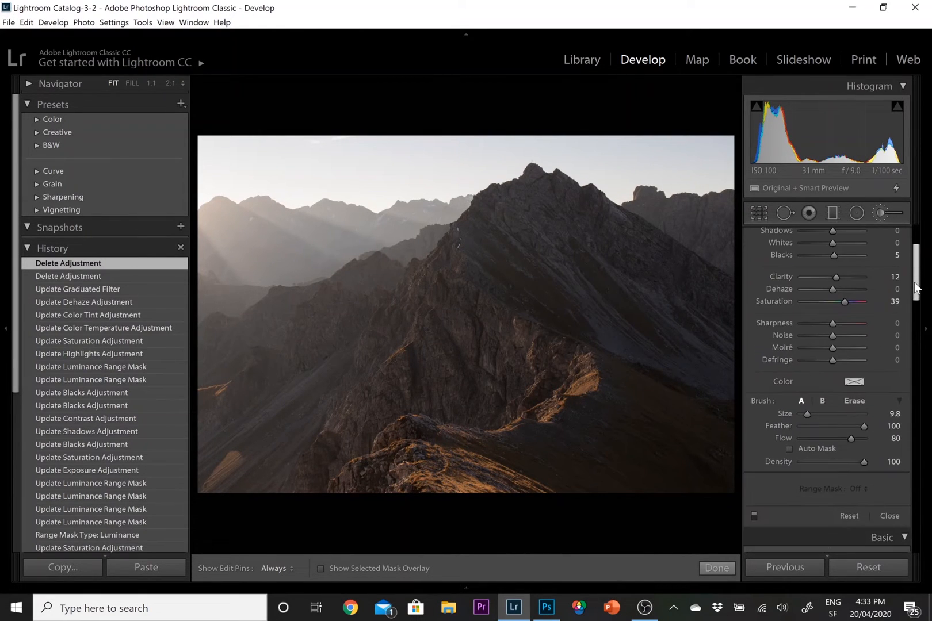
key("h")
mouse_move(563, 425)
left_mouse_down()
mouse_move(586, 384)
mouse_move(602, 382)
mouse_move(594, 335)
mouse_move(506, 423)
left_mouse_up()
mouse_move(401, 439)
left_mouse_down()
mouse_move(414, 443)
mouse_move(424, 495)
mouse_move(501, 485)
left_mouse_up()
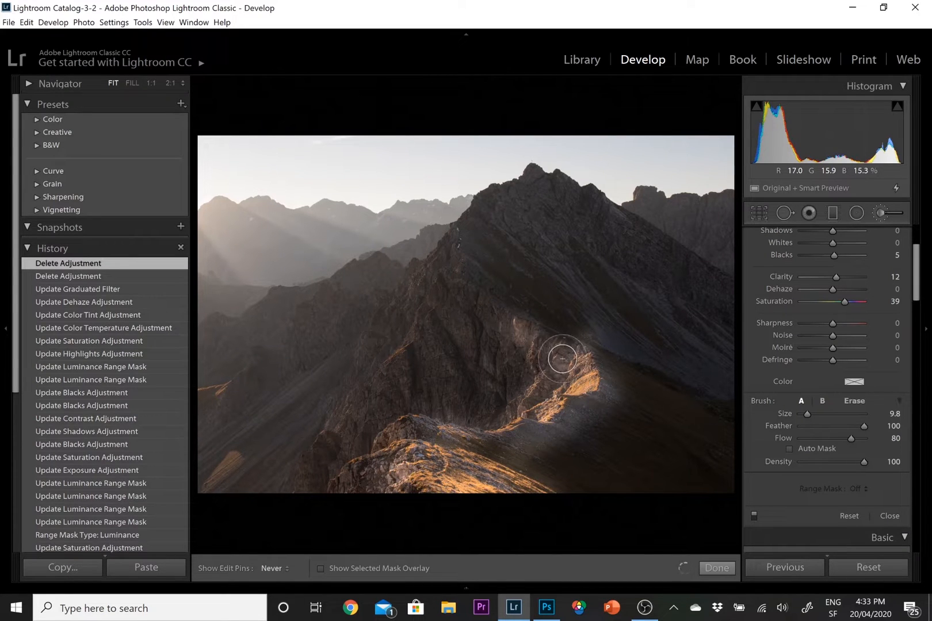
left_click_drag(563, 358, 506, 332)
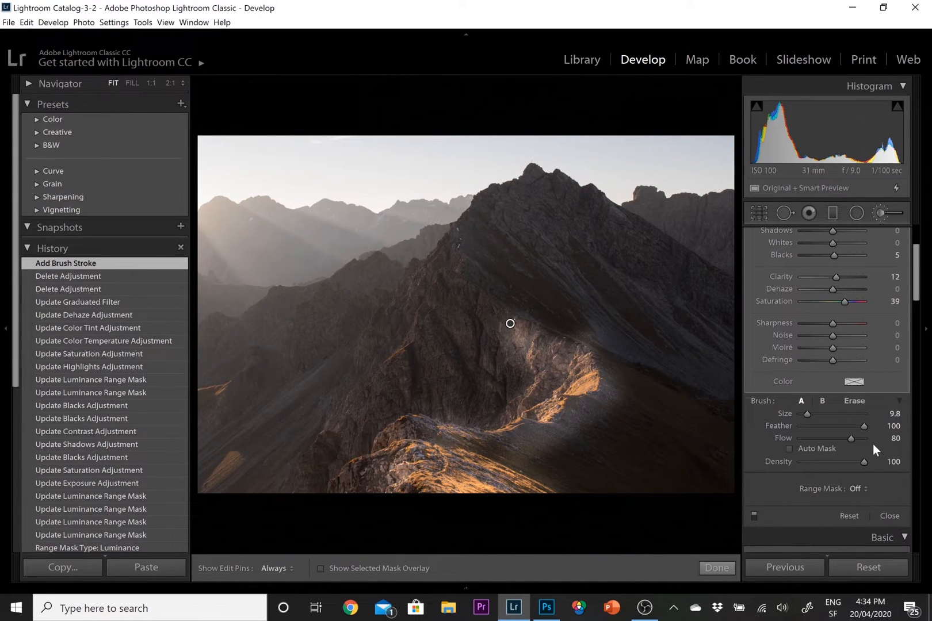
Step: Limit the brush adjustment to the highlights with a Luminance range mask of 68/100
left_click(857, 489)
left_click(856, 527)
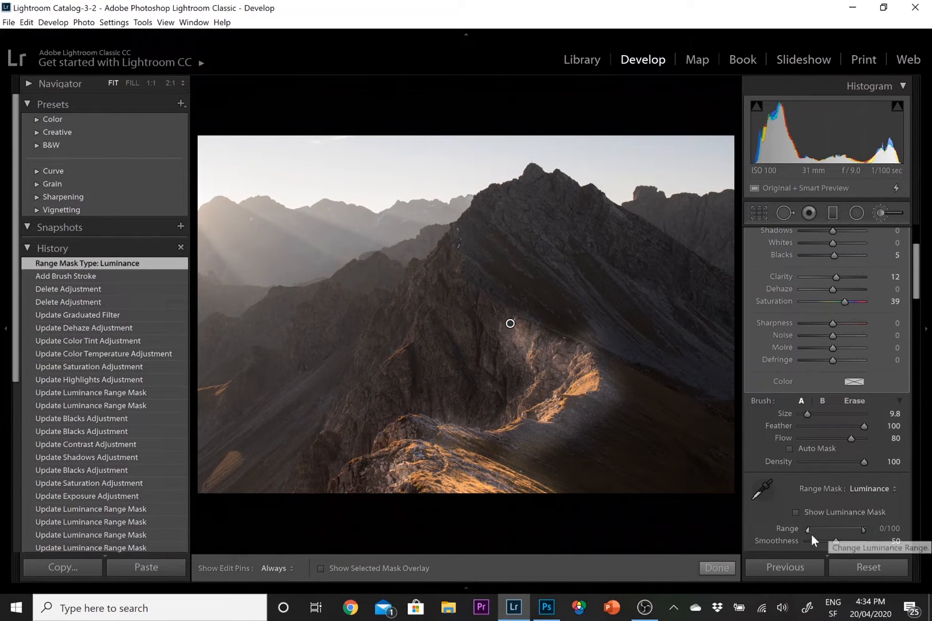
left_click_drag(809, 529, 851, 531)
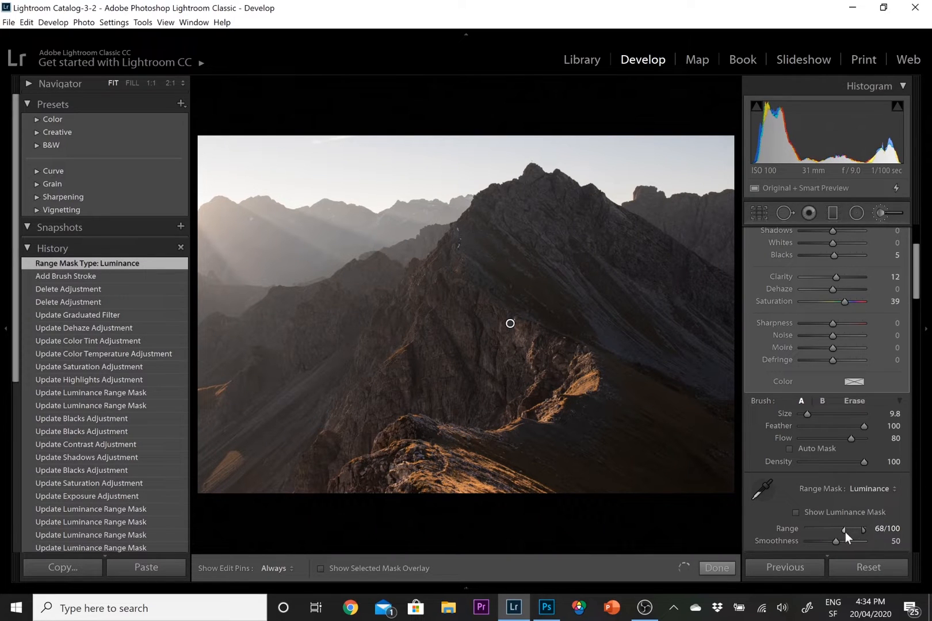
Step: Widen the brush's Luminance range to 62/100 and extend the brush over the dark slope beside the sunlit ridge
left_click_drag(845, 532, 842, 534)
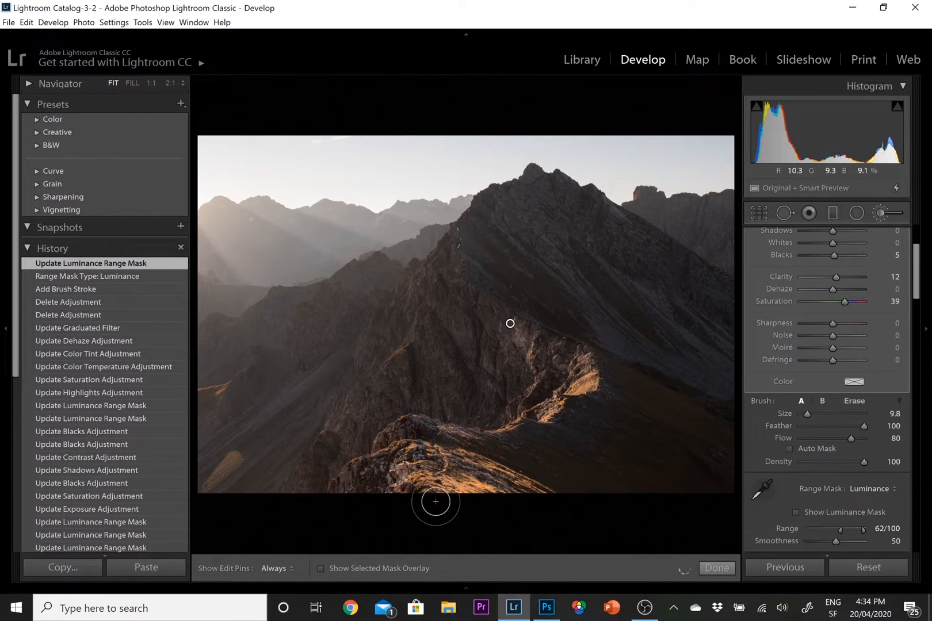
key("h")
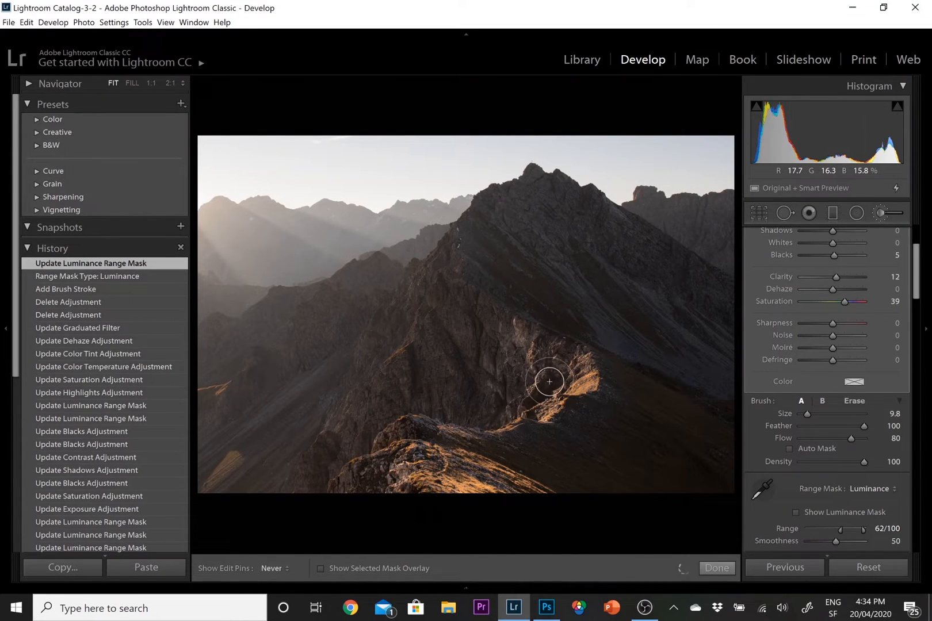
mouse_move(631, 424)
left_mouse_down()
mouse_move(692, 442)
mouse_move(737, 475)
left_mouse_up()
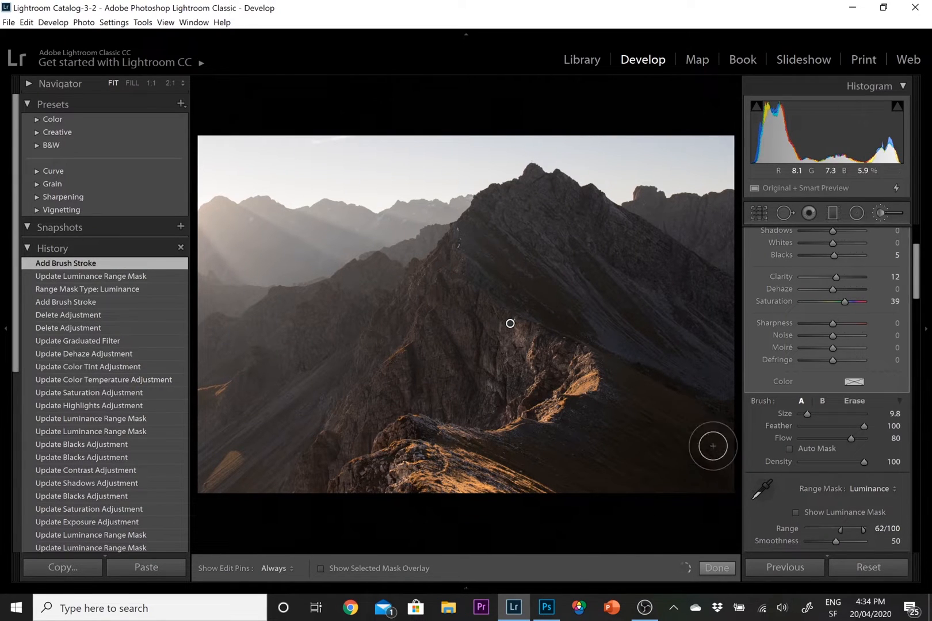
key("h")
key("h")
left_click(676, 442)
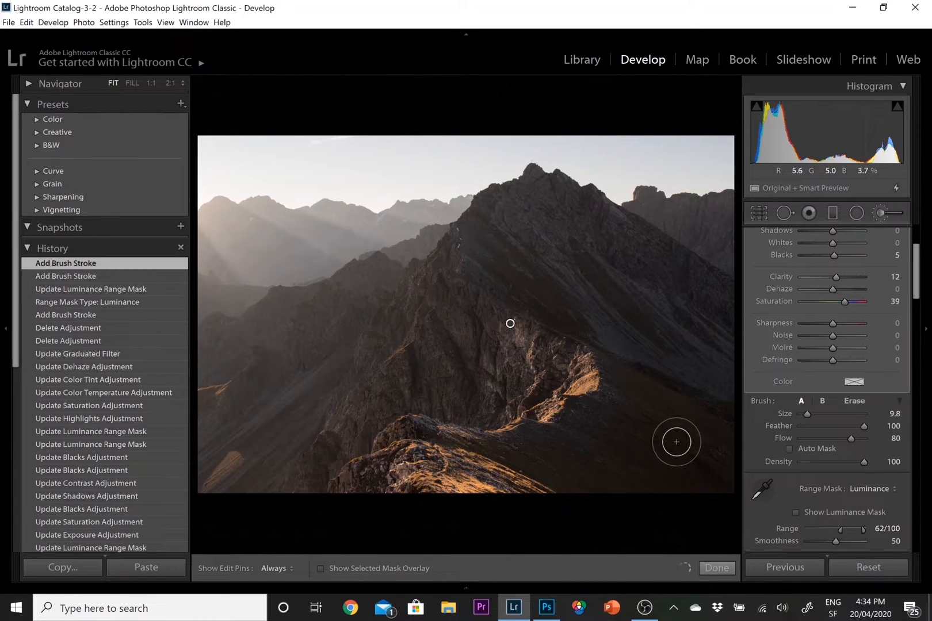
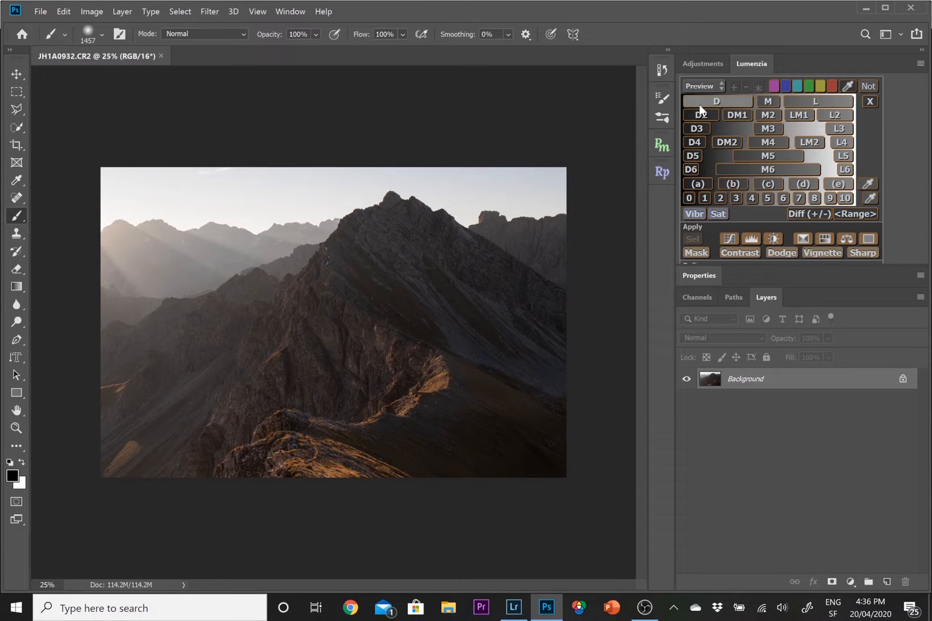
Step: In Photoshop, preview Lumenzia's D6 and D3 darks masks and its L6, L4 and L3 lights masks on the mountain photo
left_click(693, 169)
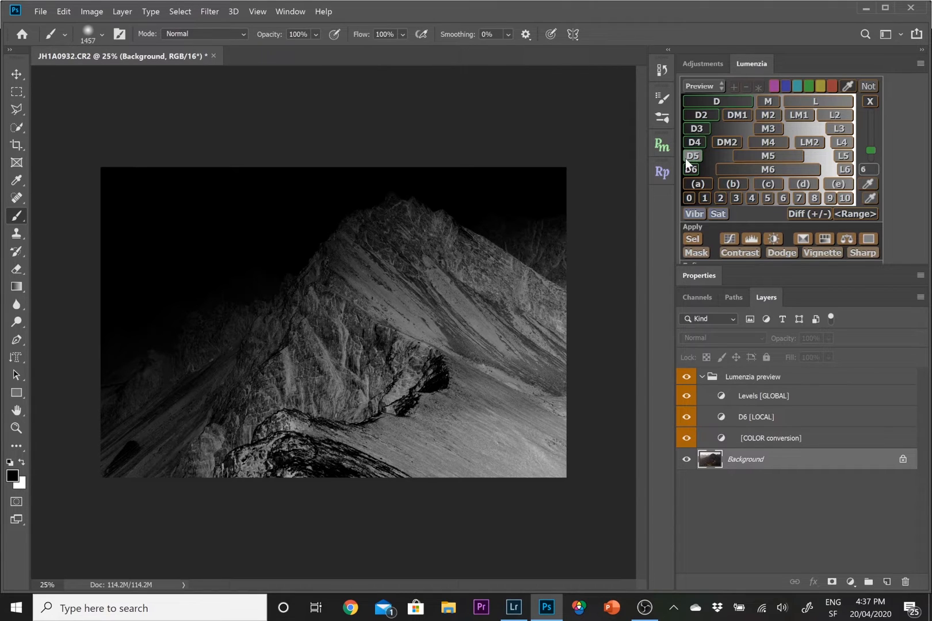
left_click(697, 128)
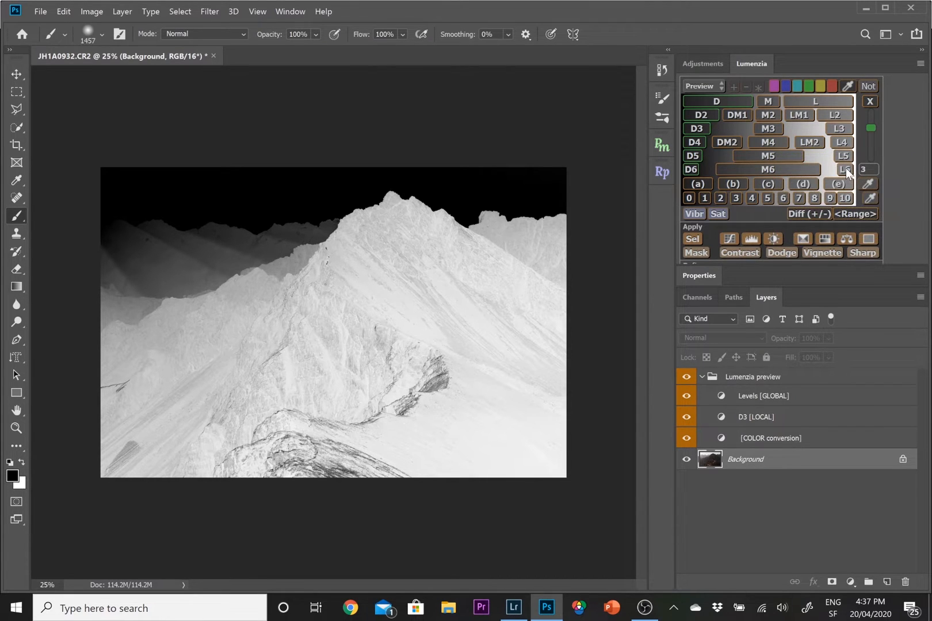
left_click(845, 168)
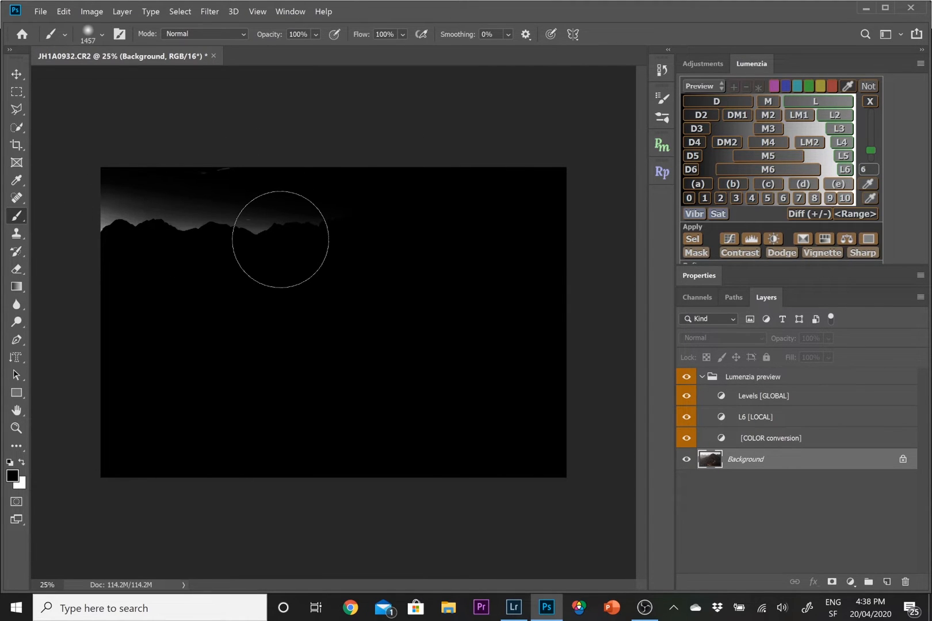
left_click(839, 144)
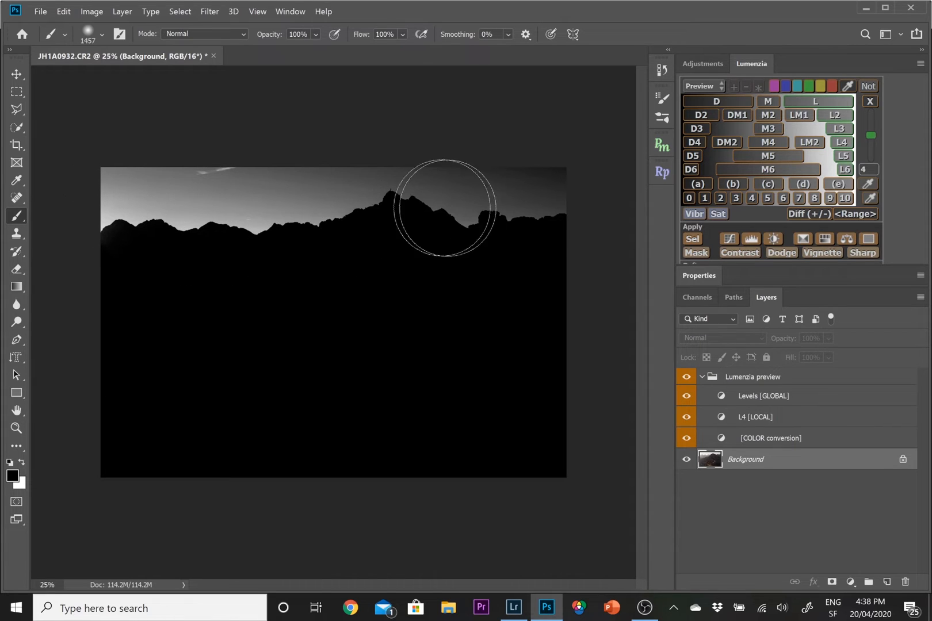
left_click(839, 129)
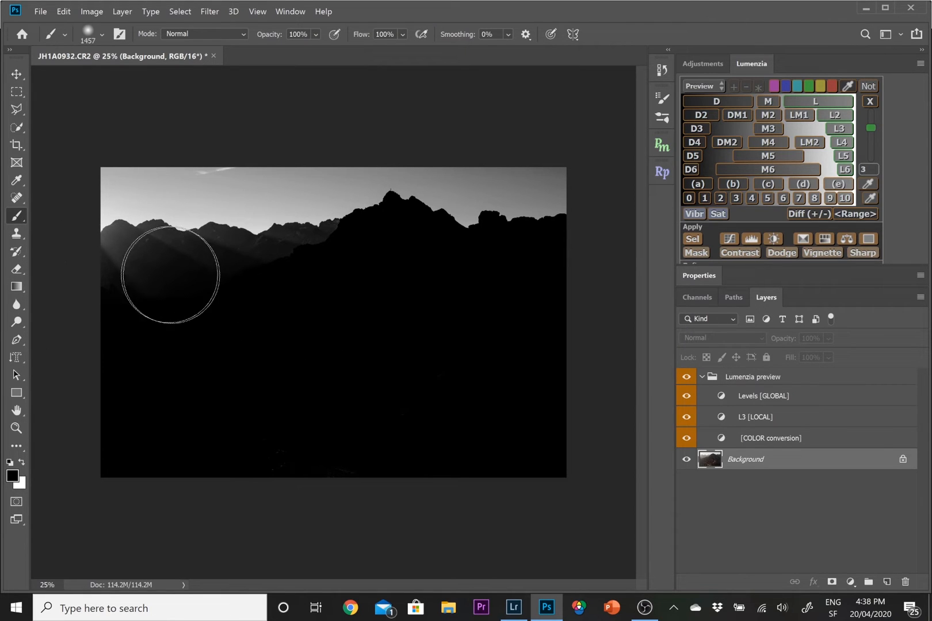
Step: Load the L2 lights mask as a selection and add an empty layer above the background
left_click(826, 120)
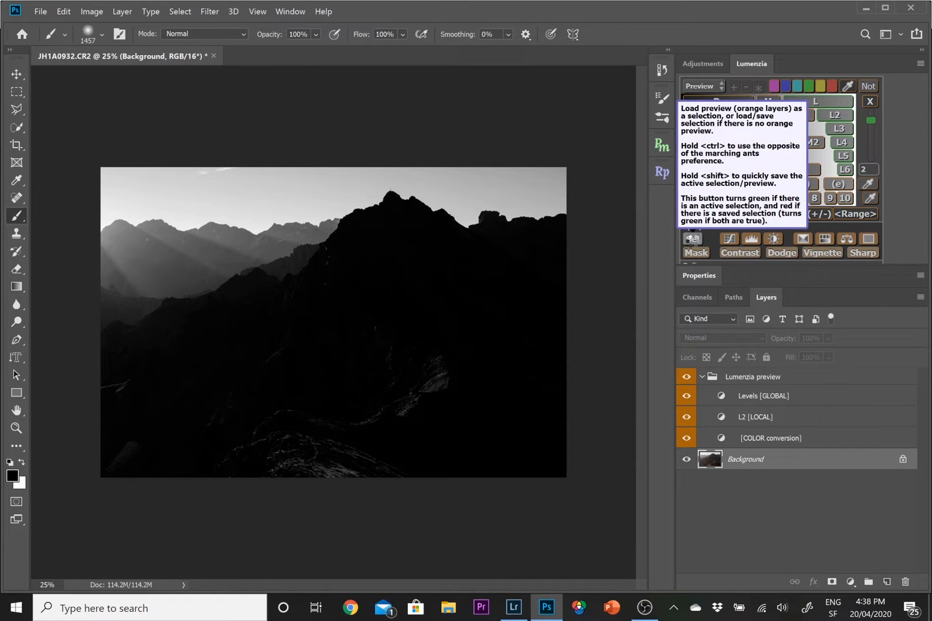
left_click(693, 241)
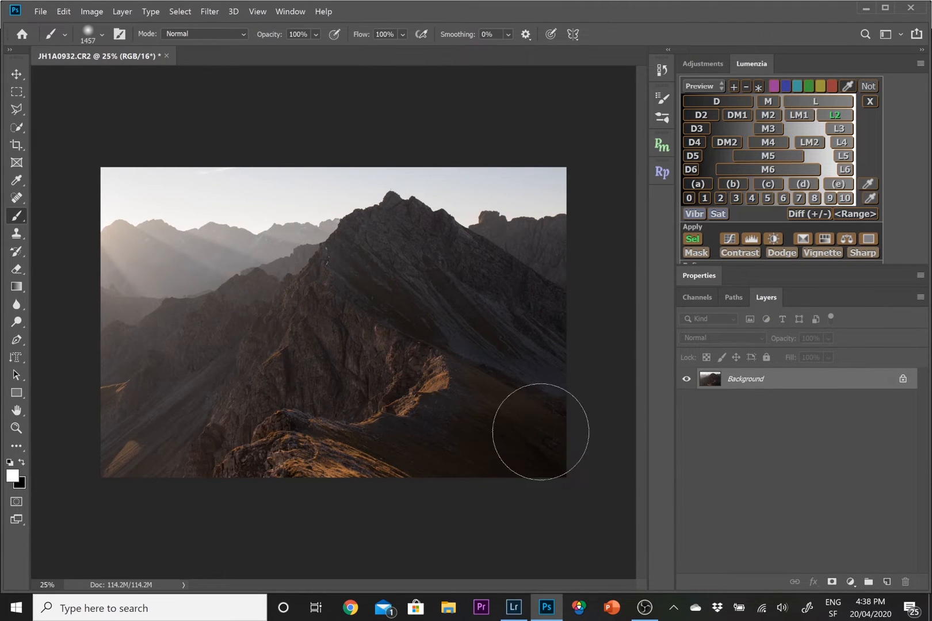
mouse_move(345, 219)
left_mouse_down()
mouse_move(150, 214)
mouse_move(271, 208)
mouse_move(277, 216)
mouse_move(85, 292)
left_mouse_up()
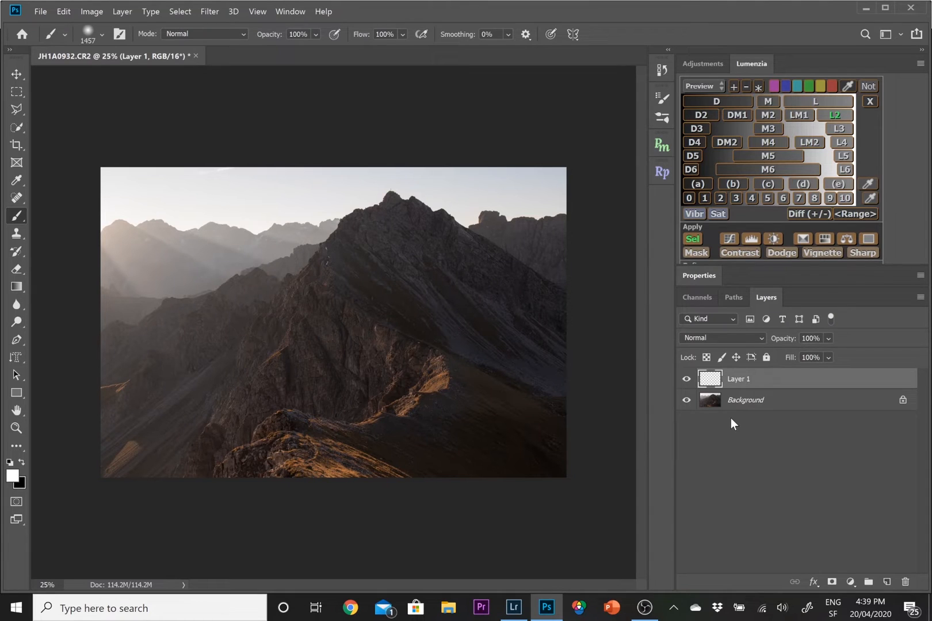
Step: Set the empty layer to Soft Light and choose a pale yellow foreground colour for the Brush tool
left_click(12, 476)
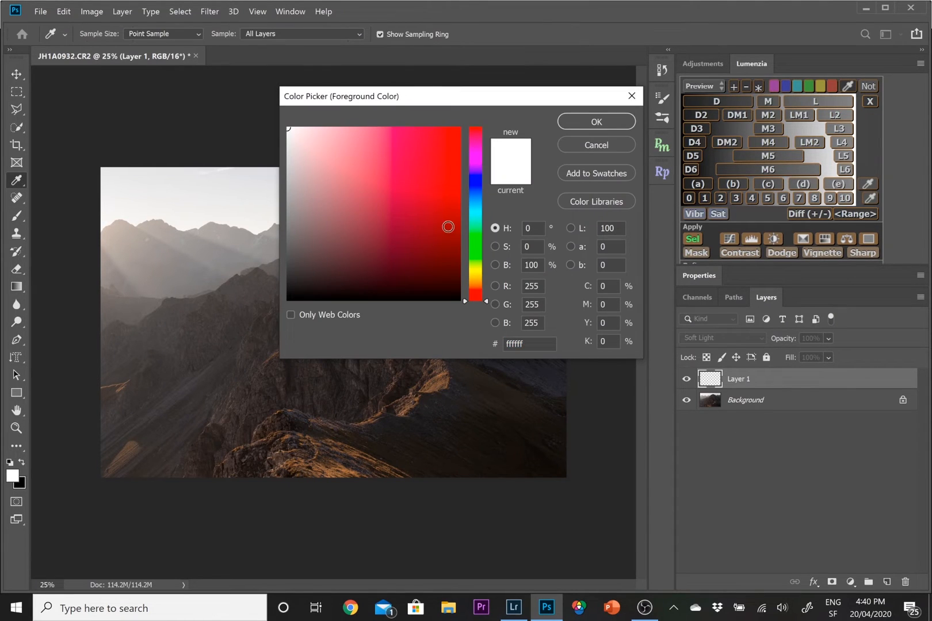
left_click(470, 271)
left_click(305, 153)
key("Return")
key("b")
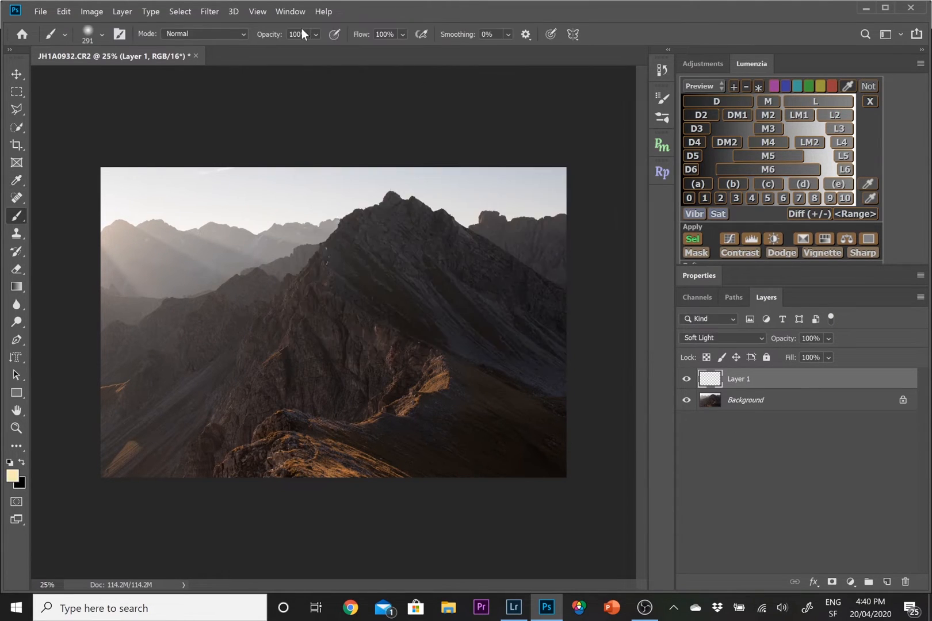
Step: Paint a warm glow over the hazy sunlit mountains with the brush at 20% opacity
left_click(282, 35)
type("200%")
key("Return")
mouse_move(133, 253)
left_mouse_down()
mouse_move(115, 257)
mouse_move(146, 291)
left_mouse_up()
Step: Toggle the painted layer's visibility to compare the photo with and without the glow
left_click(687, 381)
left_click(686, 381)
left_click(686, 381)
left_click(686, 381)
left_click(686, 381)
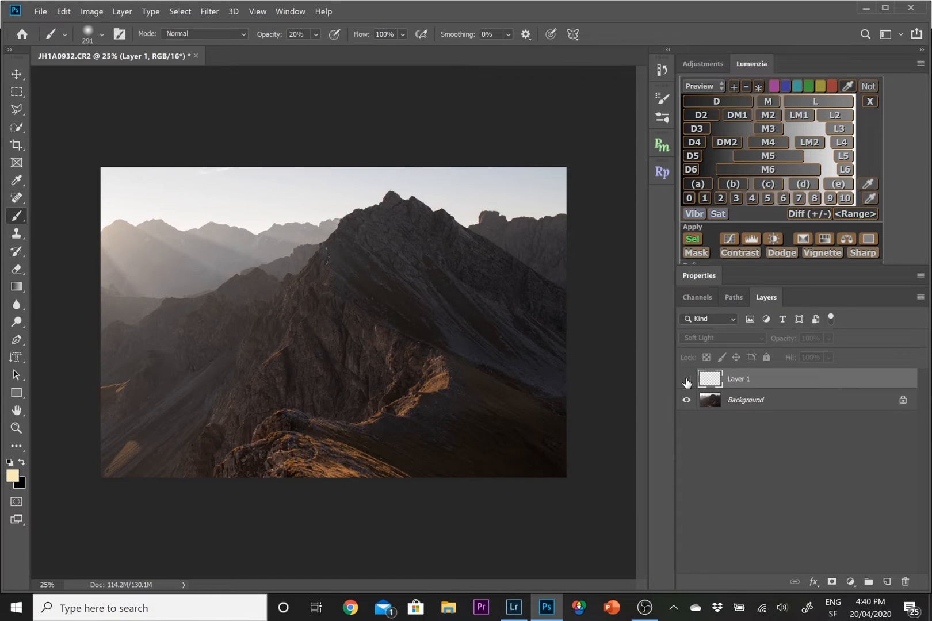
left_click(686, 381)
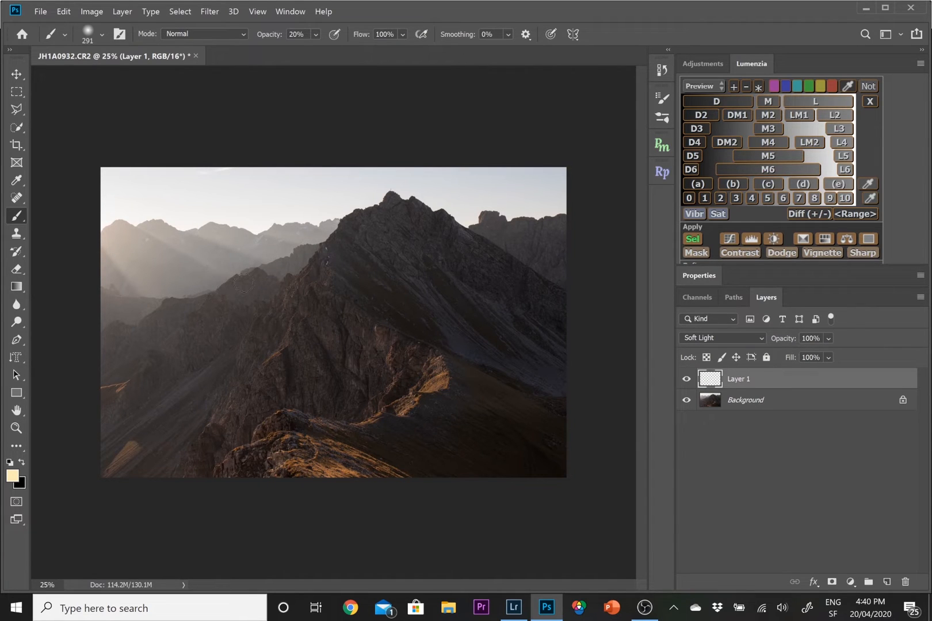
Step: Brush the pale yellow across the main peak's slope and down along the sunlit ridge
mouse_move(389, 333)
left_mouse_down()
mouse_move(531, 443)
mouse_move(489, 466)
mouse_move(539, 340)
left_mouse_up()
mouse_move(447, 364)
left_mouse_down()
mouse_move(419, 390)
mouse_move(436, 380)
mouse_move(408, 399)
mouse_move(442, 382)
mouse_move(385, 428)
mouse_move(433, 398)
mouse_move(314, 429)
mouse_move(310, 477)
mouse_move(360, 485)
mouse_move(338, 447)
mouse_move(317, 450)
mouse_move(377, 458)
mouse_move(304, 442)
mouse_move(343, 468)
left_mouse_up()
Step: Preview the L mask and set its black-and-white conversion to Reds 172, Yellows 218, Cyans -152 and Blues -64
left_click(826, 100)
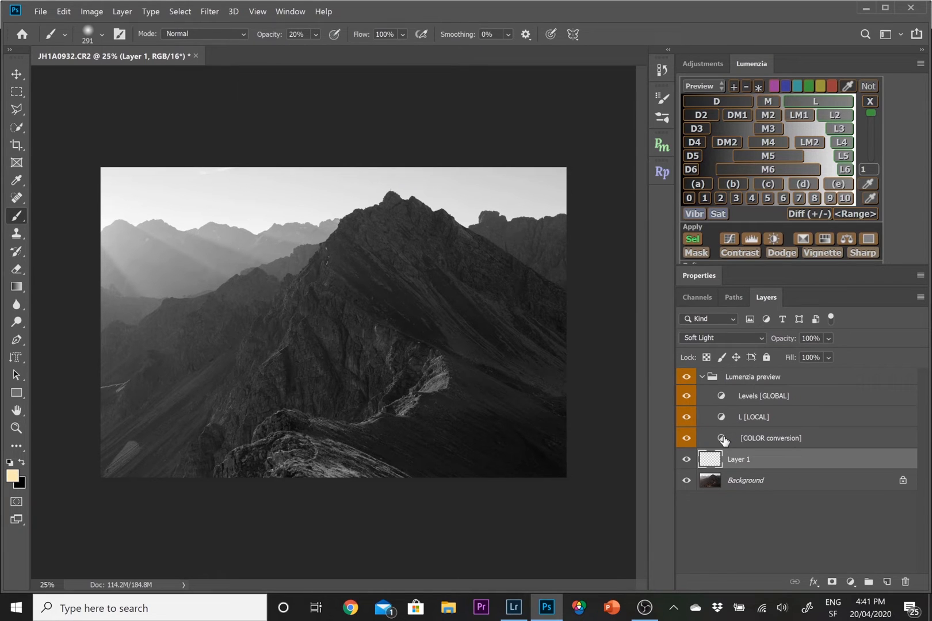
key("ctrl+alt+z")
double_click(722, 437)
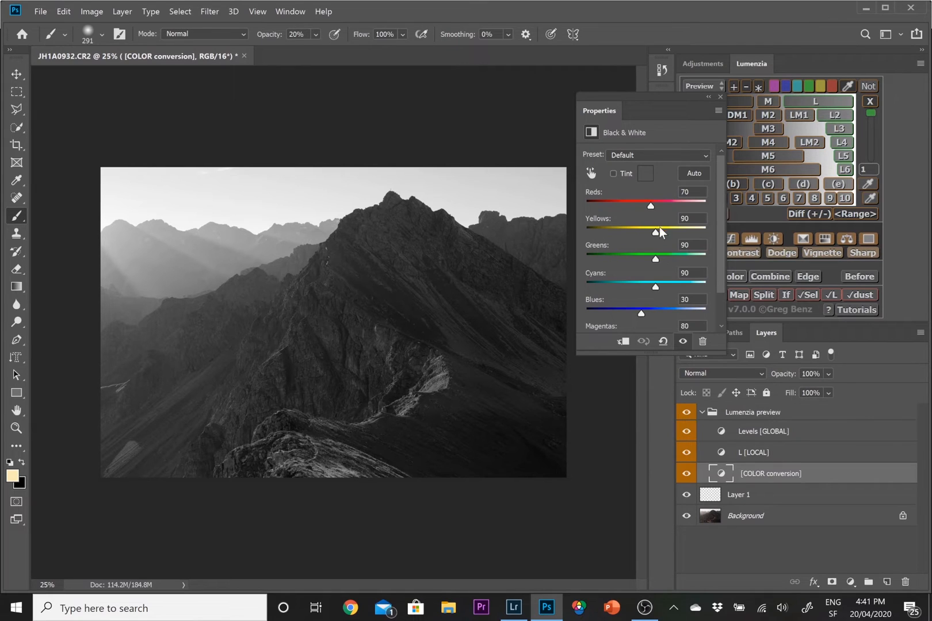
left_click_drag(653, 229, 686, 238)
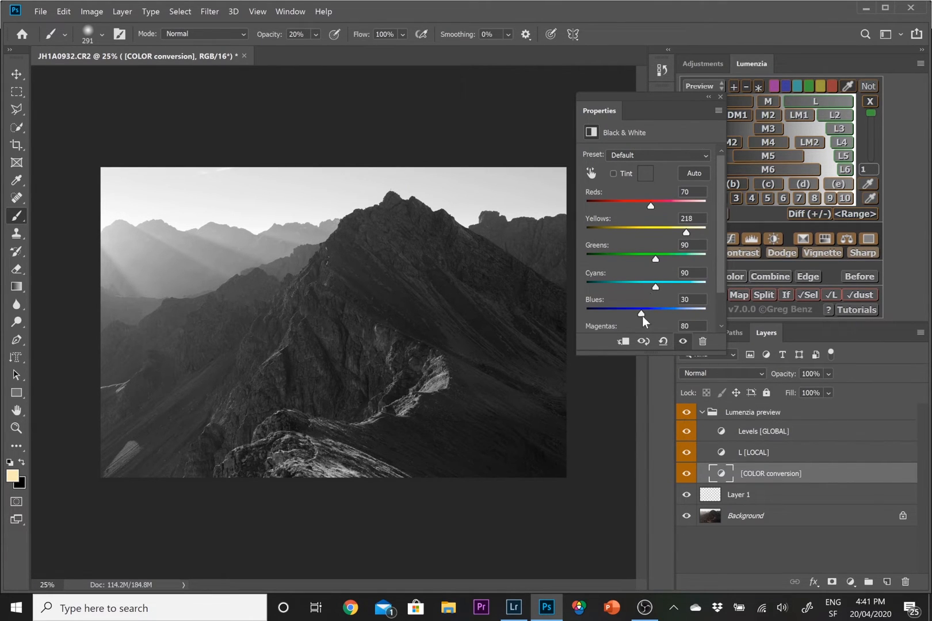
left_click_drag(642, 316, 619, 320)
left_click_drag(655, 289, 598, 288)
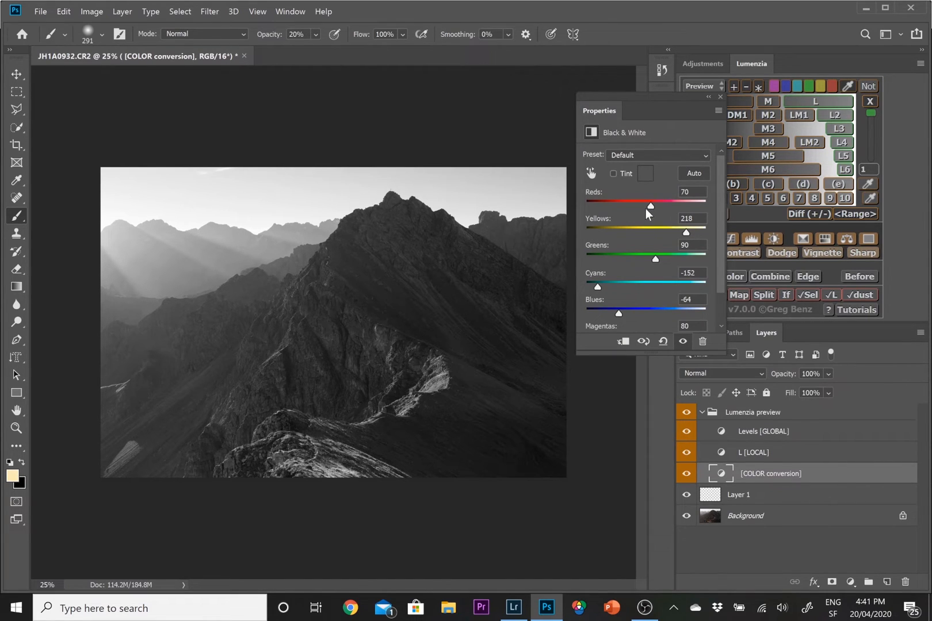
left_click_drag(650, 206, 674, 209)
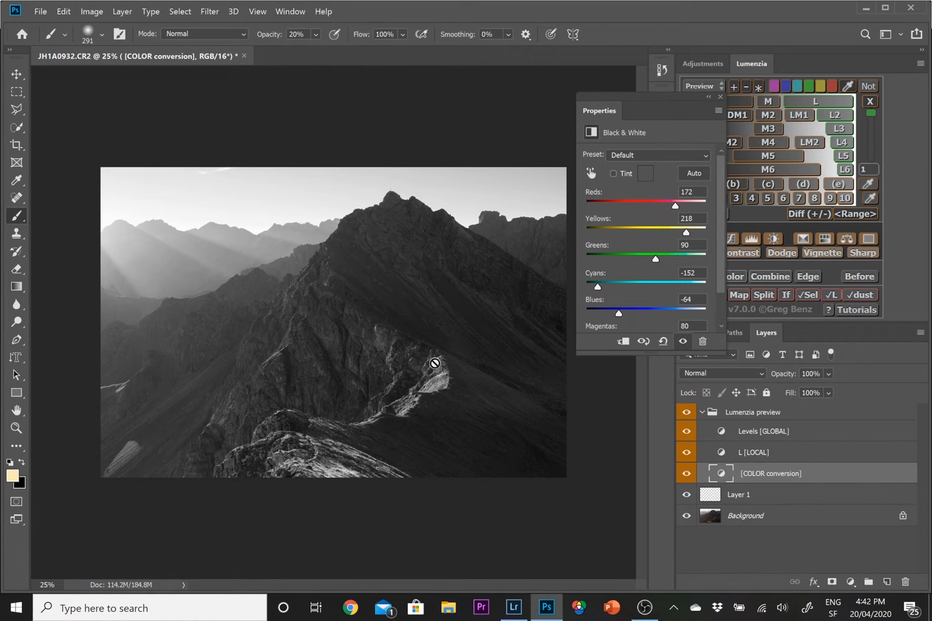
left_click(708, 97)
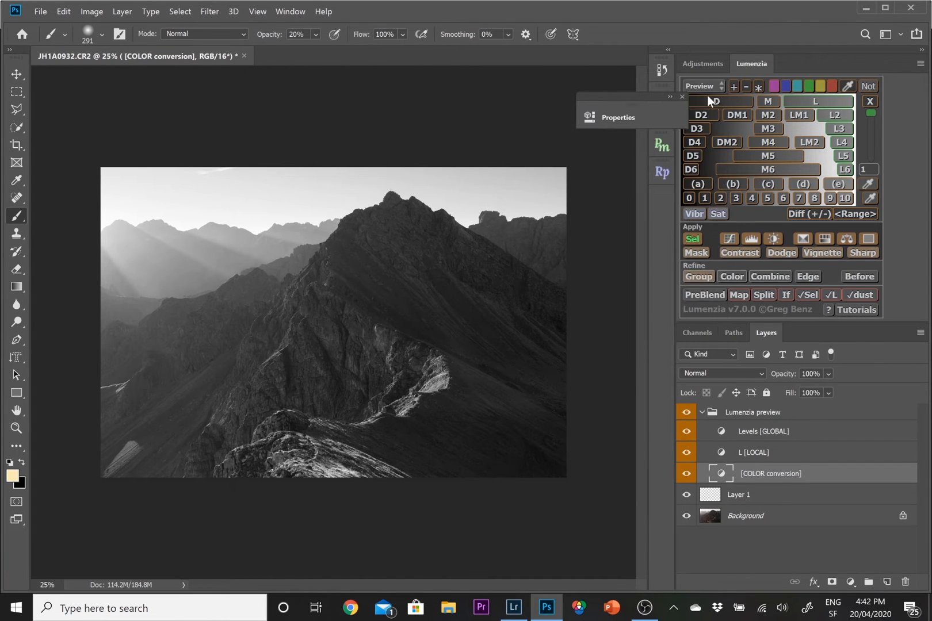
Step: Increase the mask preview's contrast in its global Levels layer with black input 23 and white input 216
left_click(722, 433)
key("h")
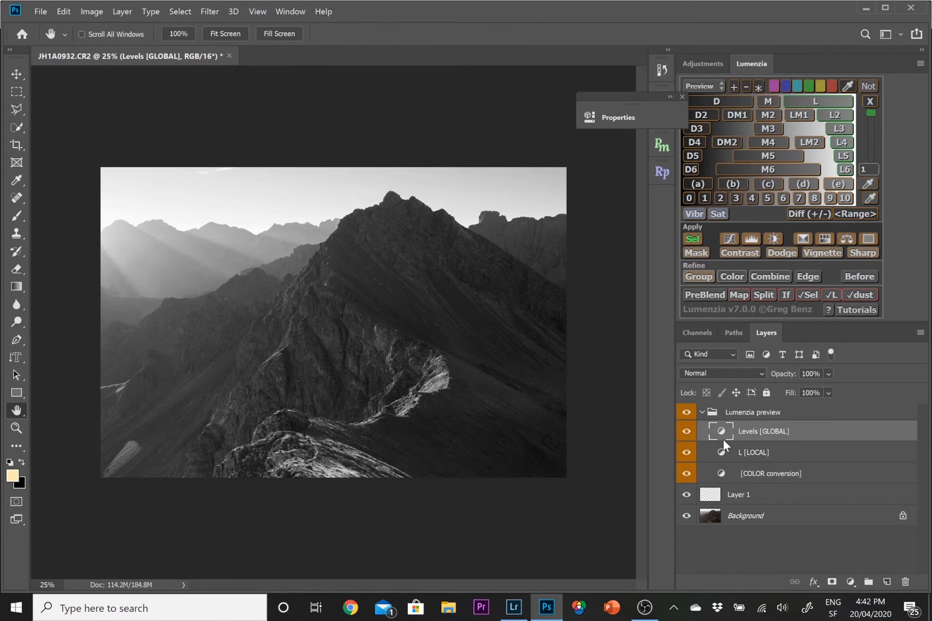
double_click(723, 440)
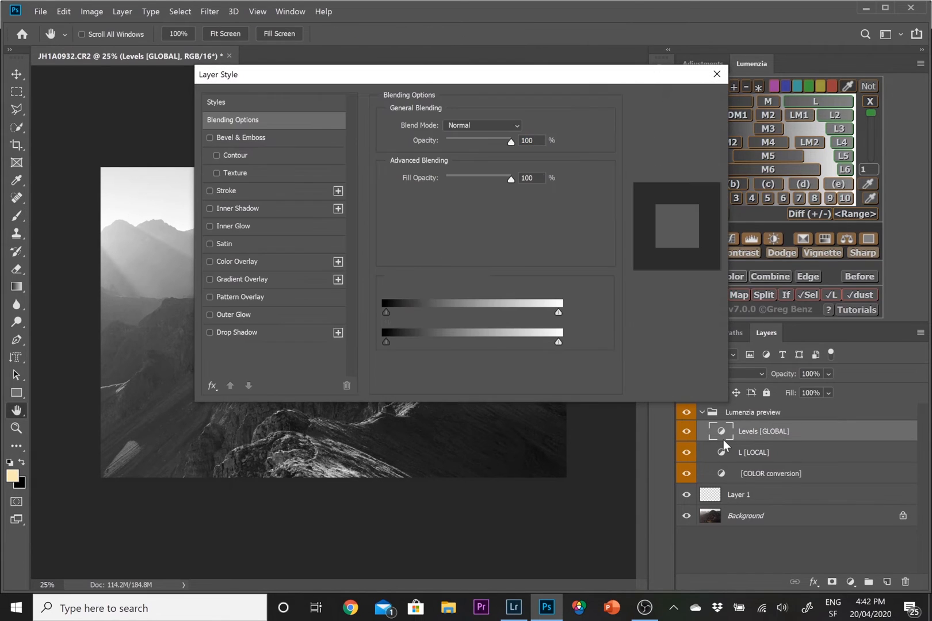
left_click(716, 72)
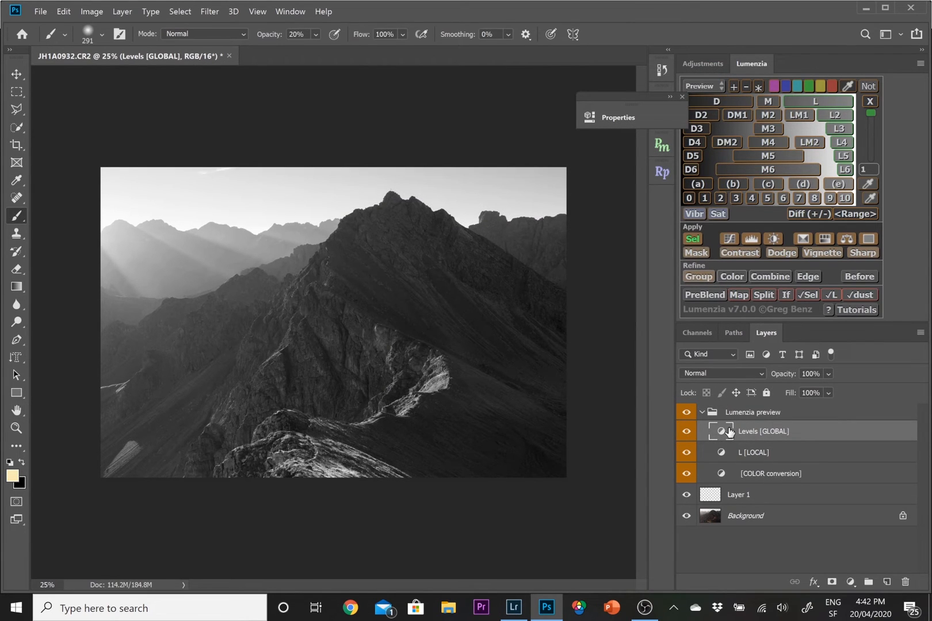
left_click(669, 98)
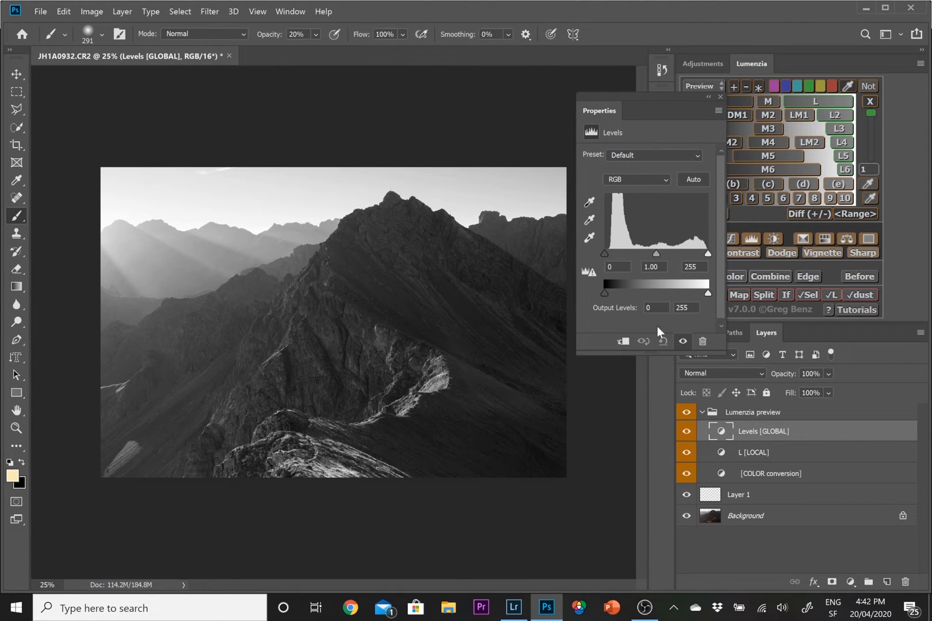
left_click_drag(711, 257, 692, 257)
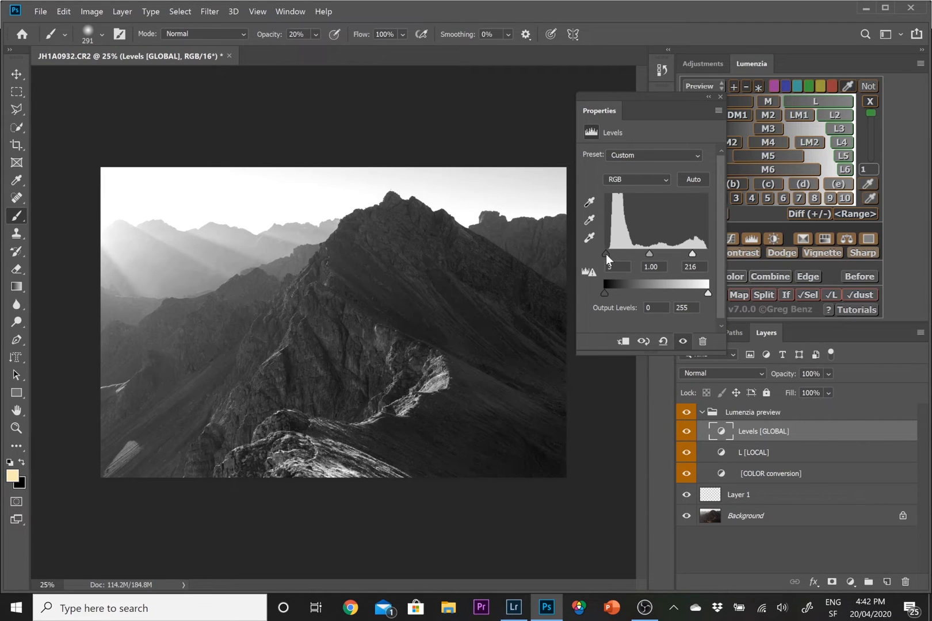
left_click_drag(606, 253, 615, 253)
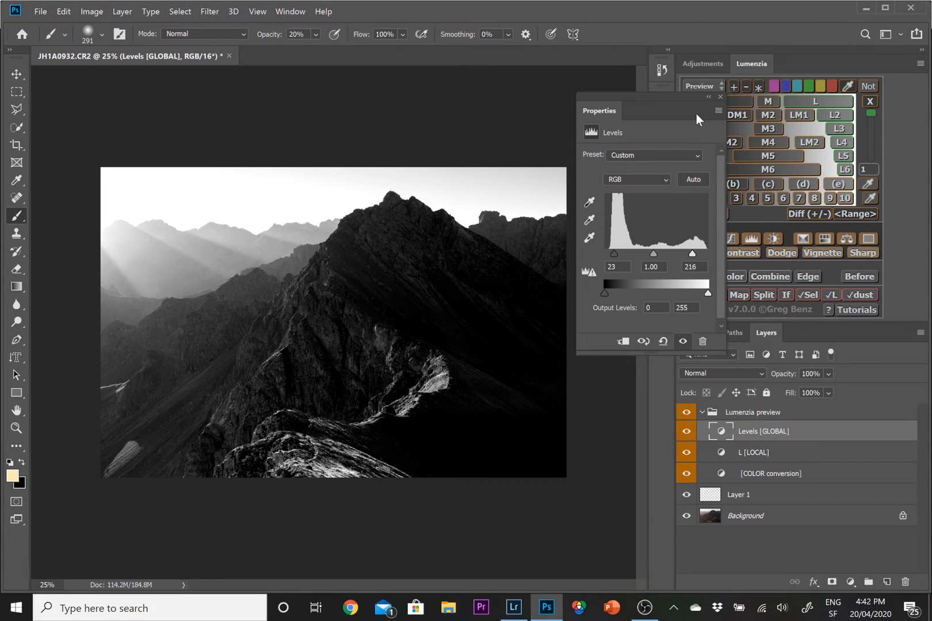
left_click(710, 96)
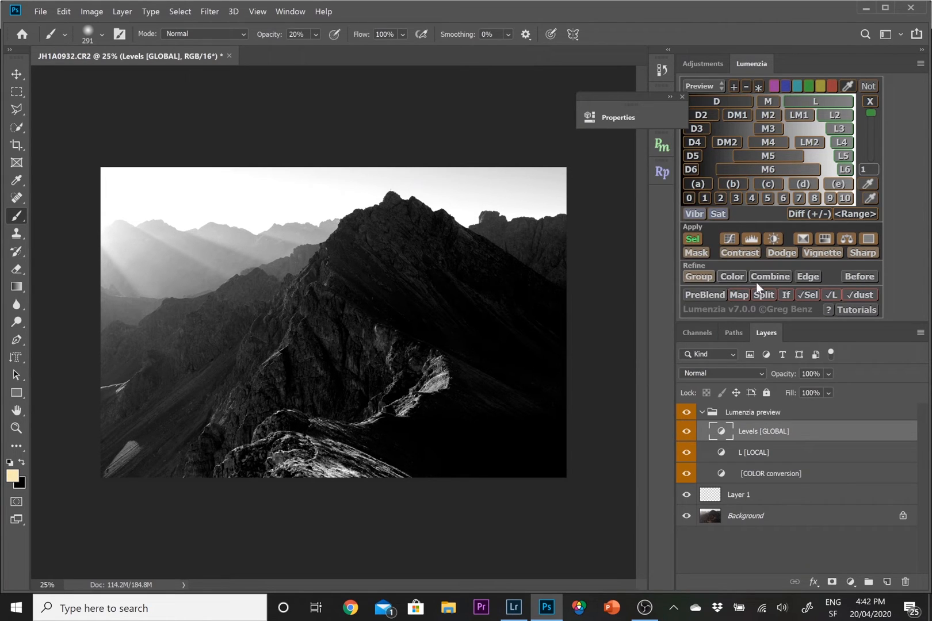
Step: Load the refined L mask preview as a selection
left_click(187, 10)
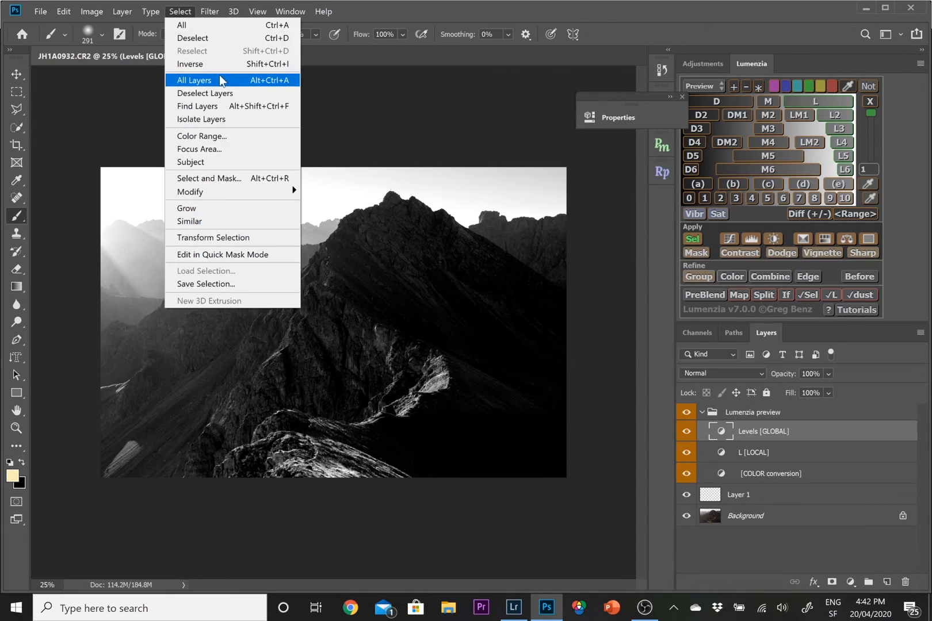
key("Escape")
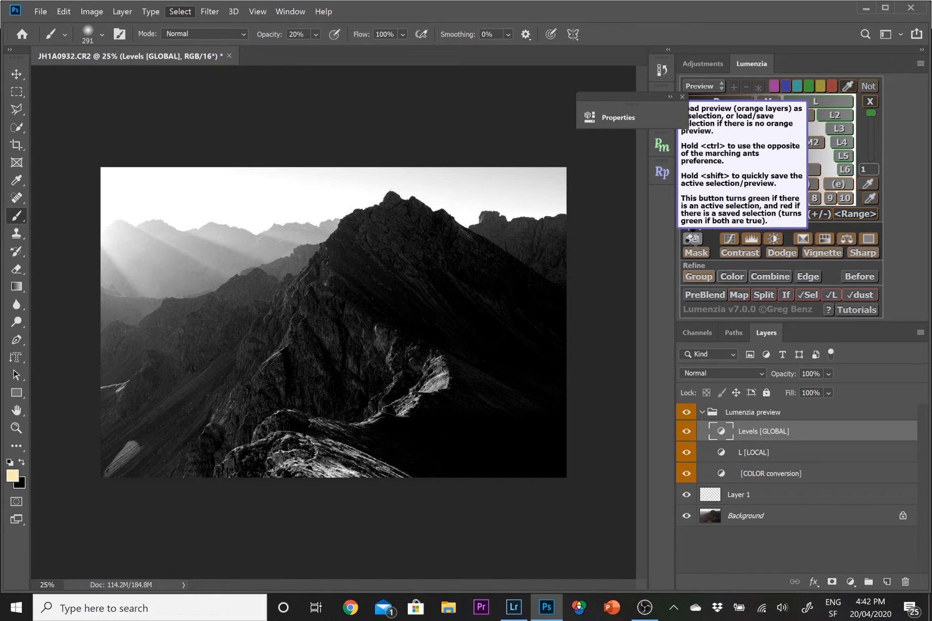
left_click(693, 240)
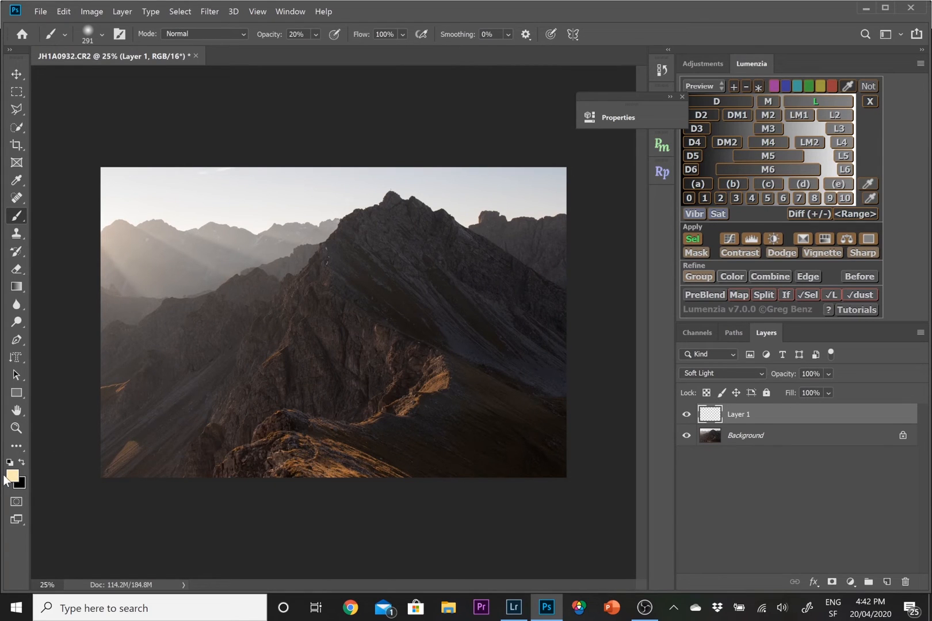
Step: Sample the orange-brown of the sunlit foreground ridge as the foreground colour and brighten it to a light orange
left_click(16, 180)
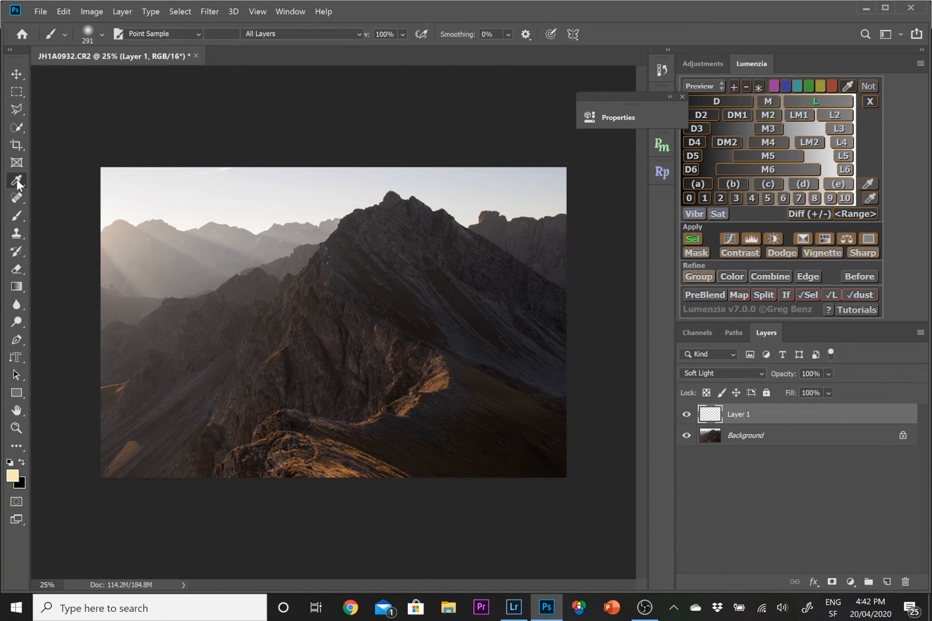
left_click(307, 458)
left_click_drag(328, 449, 303, 460)
left_click(13, 477)
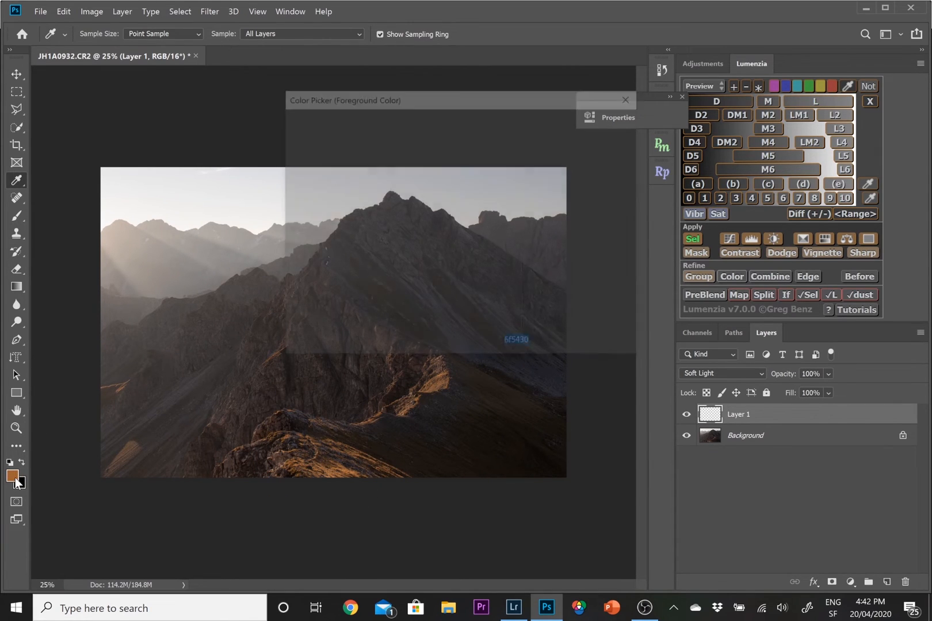
left_click_drag(389, 224, 404, 138)
left_click(592, 114)
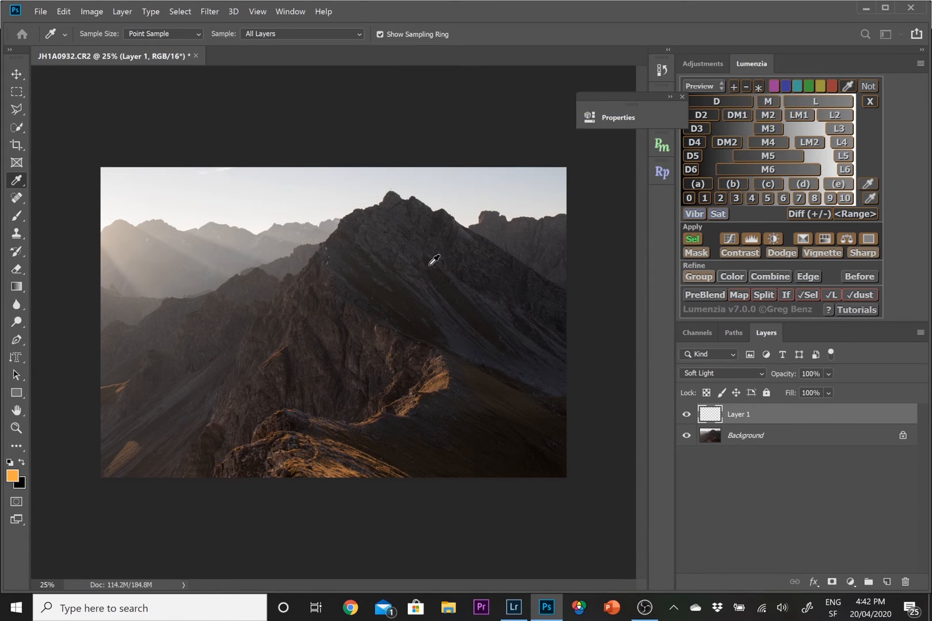
Step: Set the Brush tool to a size of 401 px and an opacity of 60%
left_click(16, 217)
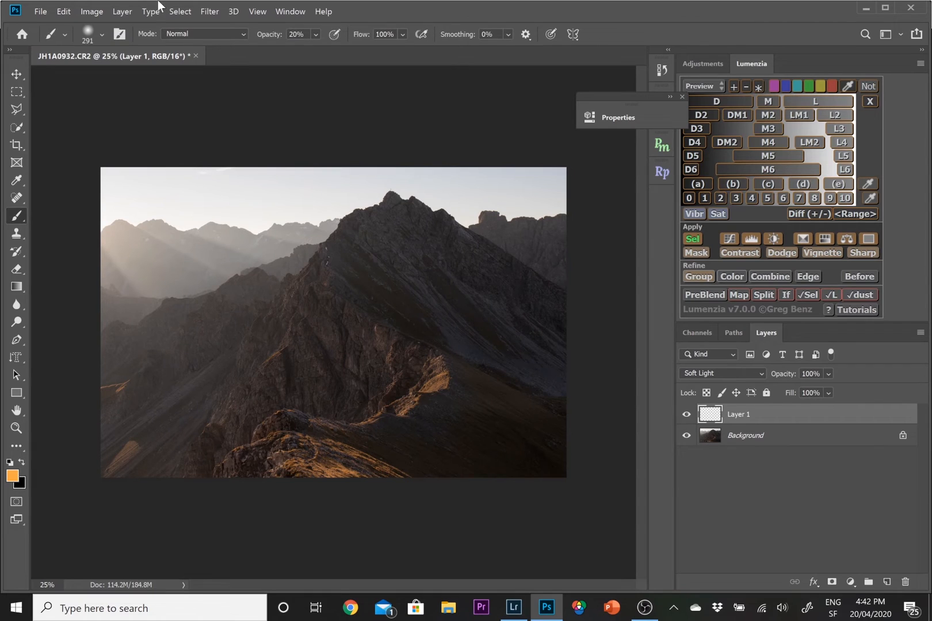
left_click(102, 35)
left_click_drag(146, 74, 153, 77)
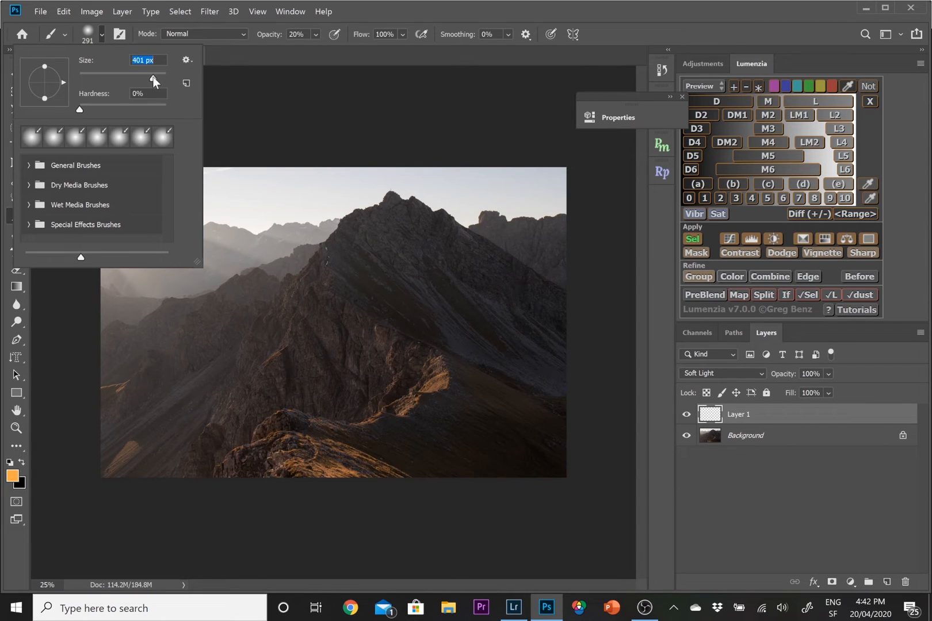
key("Return")
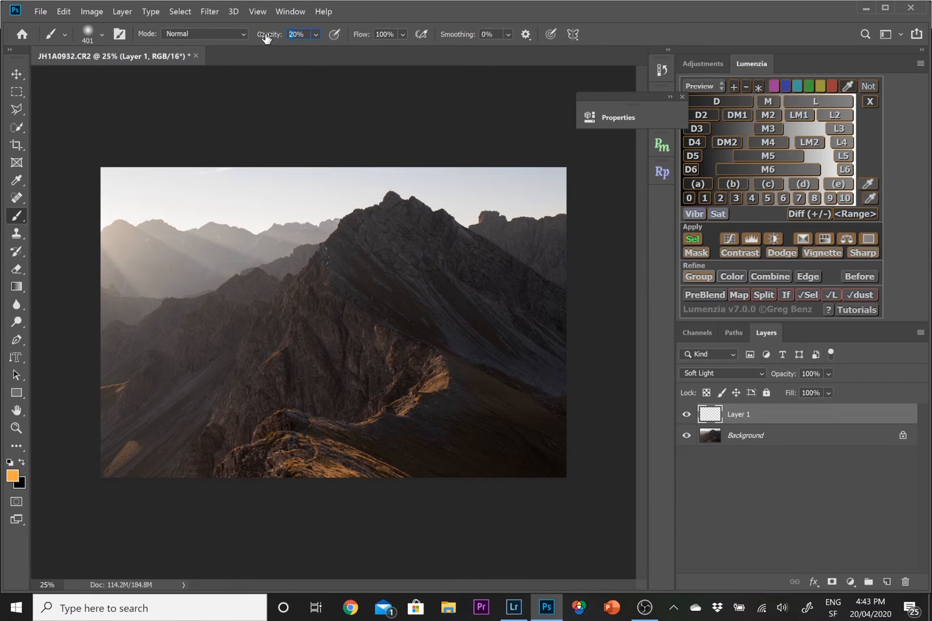
left_click_drag(265, 37, 266, 37)
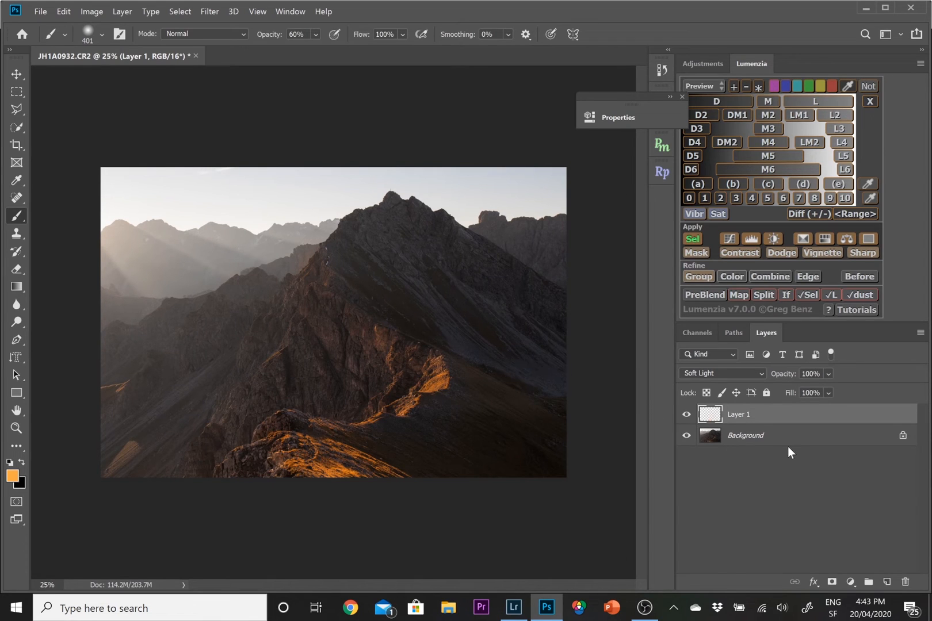
Step: Toggle Layer 1's visibility to compare the image with and without the orange painting
left_click(686, 416)
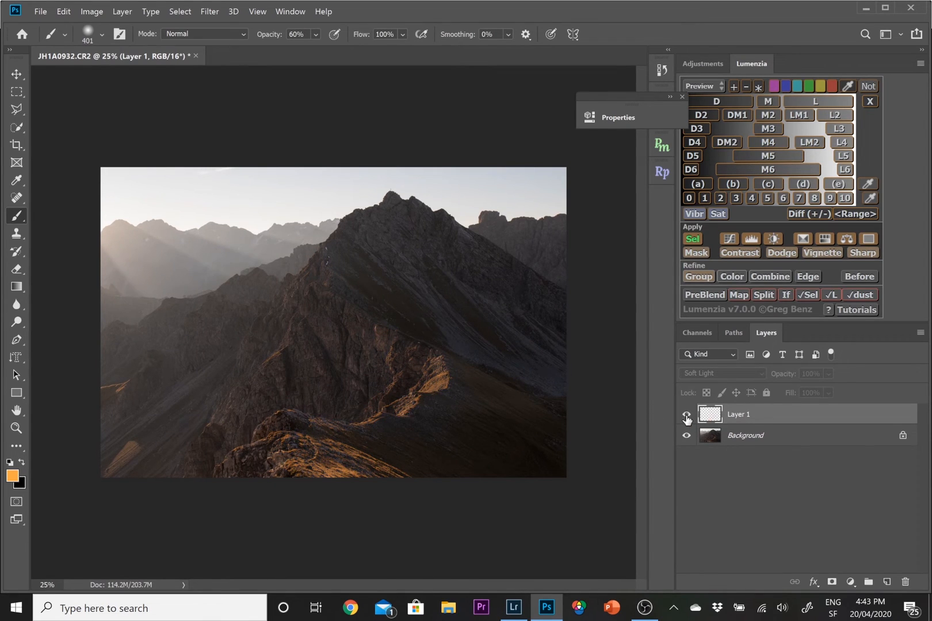
left_click(687, 415)
left_click(686, 417)
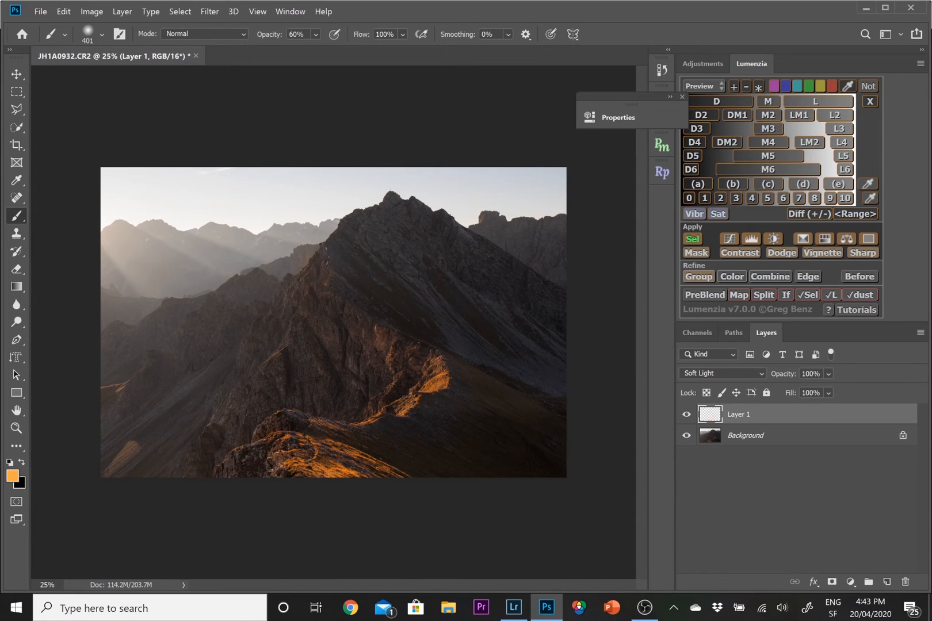
Step: Reduce Layer 1's opacity to soften the orange glow on the ridge, and deselect the layer
left_click(829, 375)
left_click_drag(864, 388, 839, 397)
left_click(823, 508)
left_click(824, 507)
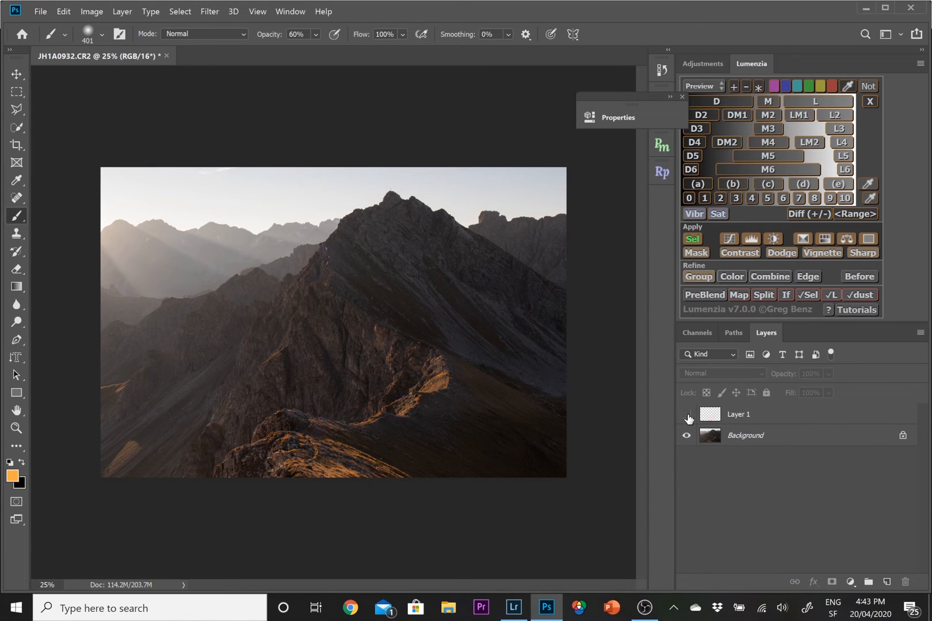